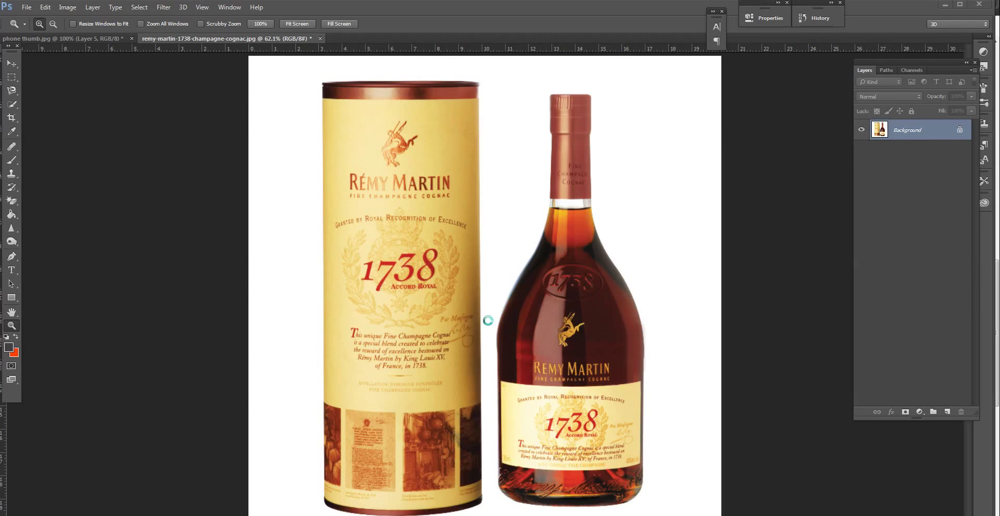
# Unlock the Background so it becomes editable Layer 0, and view the photo at actual size
pyautogui.click(959, 130)
pyautogui.click(959, 129)
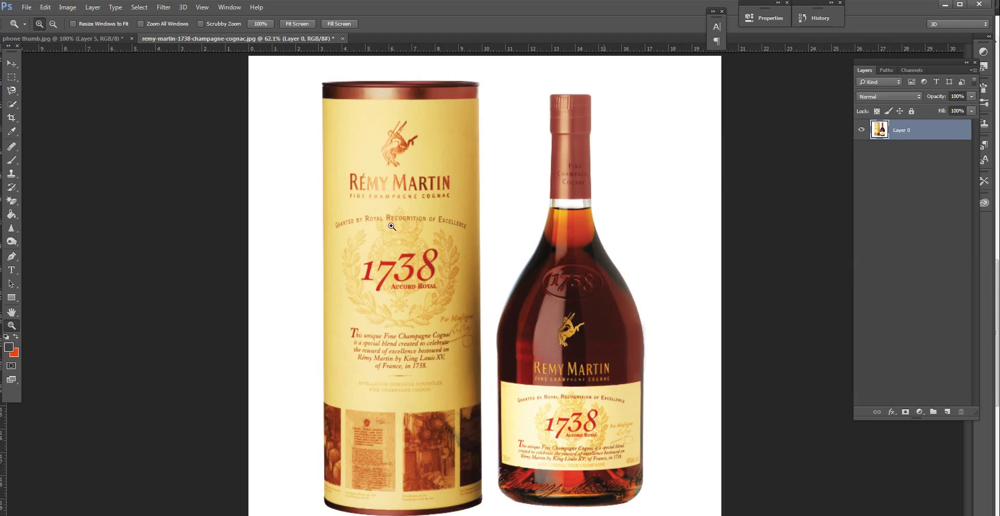
pyautogui.doubleClick(11, 325)
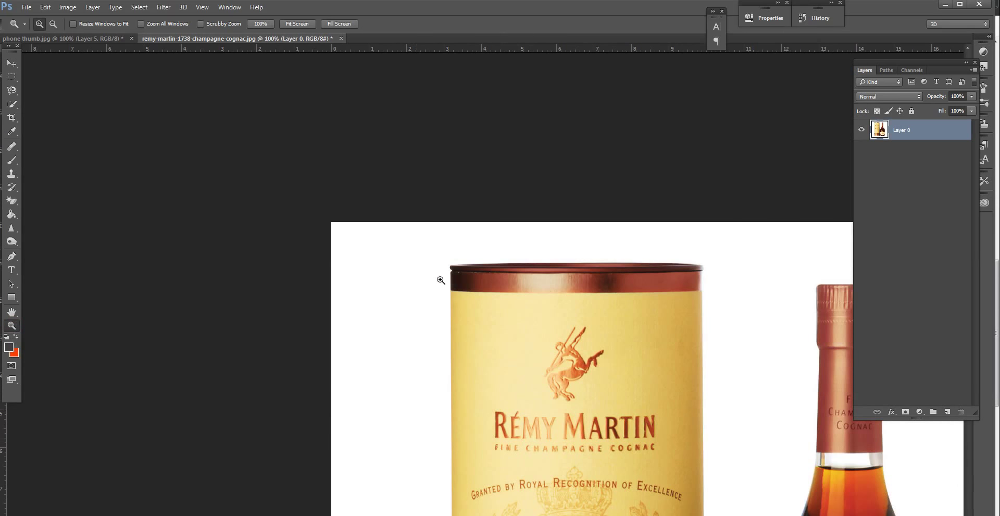
# Zoom in on the top-left edge of the tube's cap
pyautogui.moveTo(441, 280); pyautogui.dragTo(515, 309)
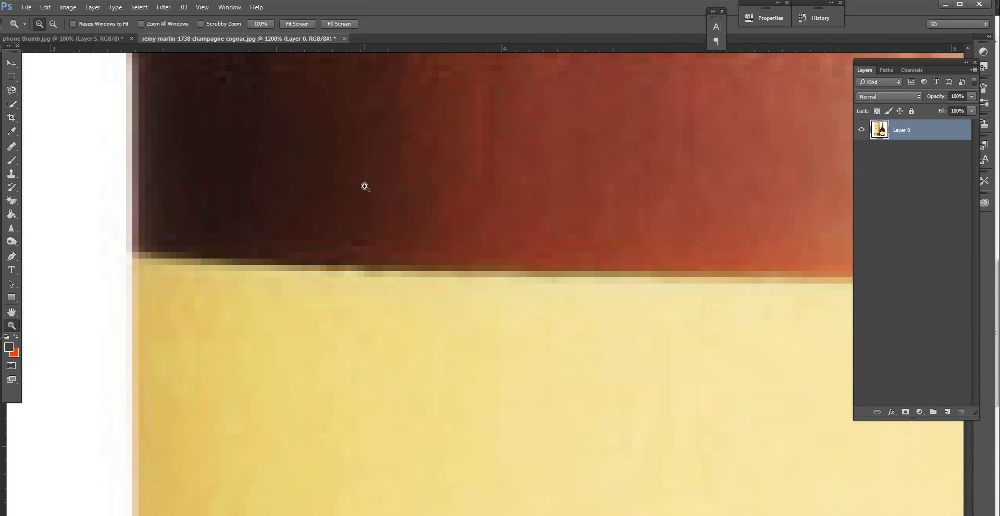
pyautogui.keyDown('alt'); pyautogui.click(369, 192); pyautogui.keyUp('alt')
pyautogui.keyDown('alt'); pyautogui.click(370, 192); pyautogui.keyUp('alt')
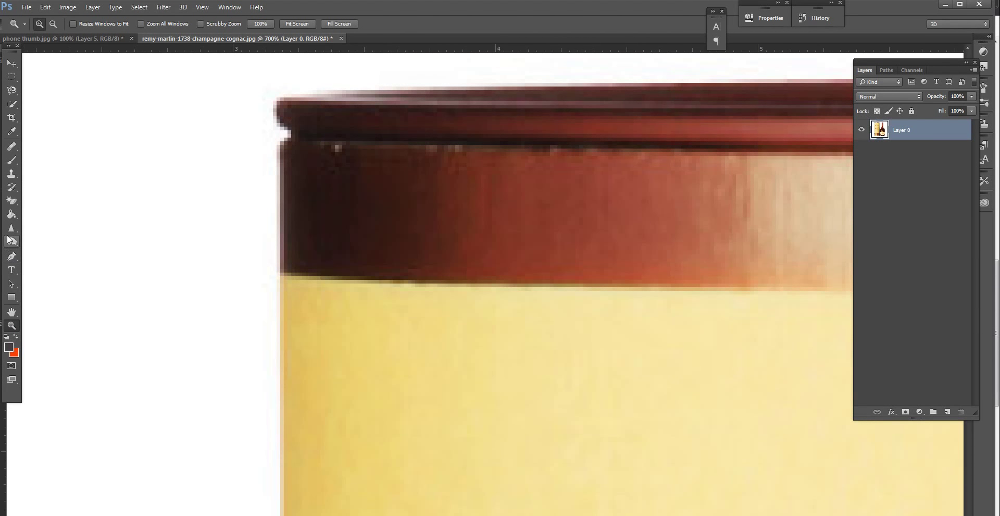
pyautogui.click(12, 256)
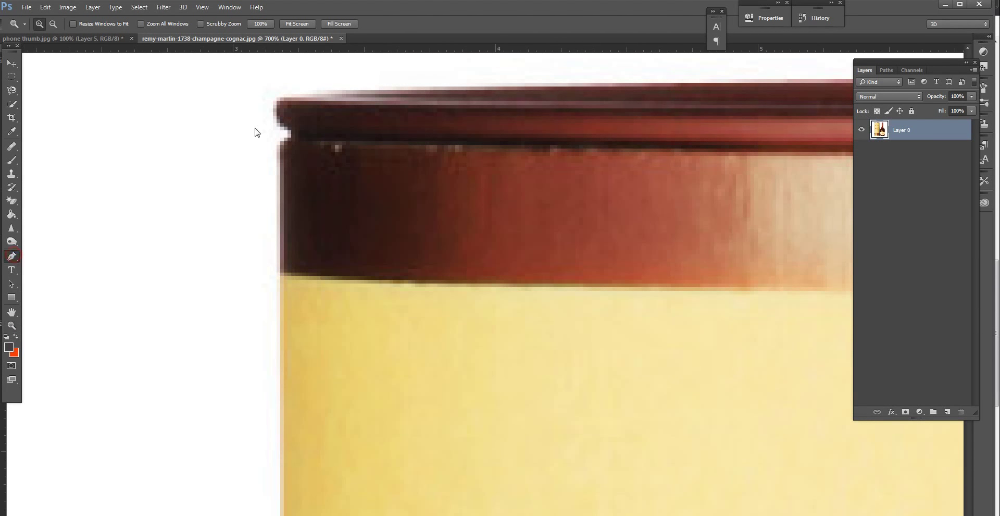
# Place pen anchors up the cap's left edge to its top-left corner and along its top
pyautogui.click(280, 159)
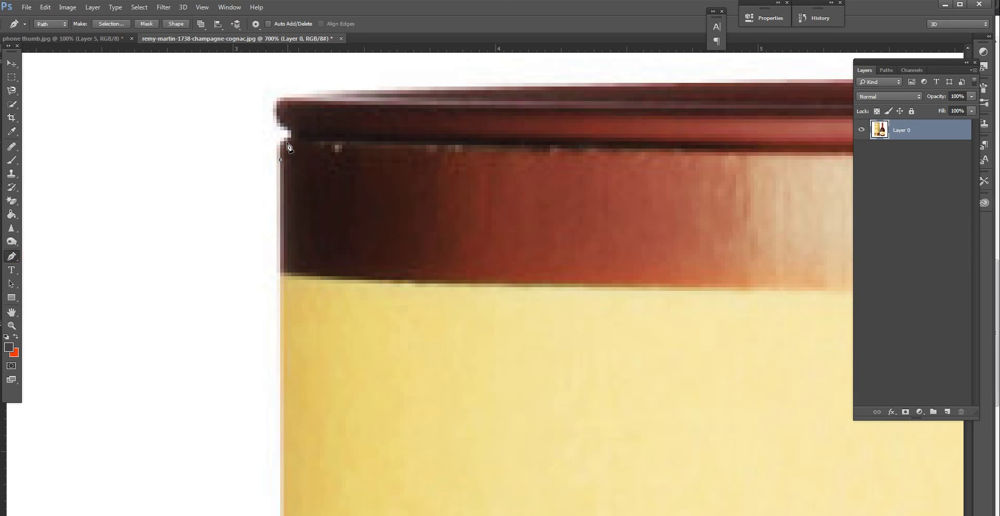
pyautogui.click(291, 140)
pyautogui.click(289, 128)
pyautogui.click(279, 96)
pyautogui.moveTo(404, 90); pyautogui.dragTo(460, 92)
pyautogui.hscroll(10, 397, 257)
pyautogui.scroll(3, 398, 257)
# Continue the path across the cap top, around its right corner and down the tube's right side
pyautogui.moveTo(542, 230); pyautogui.dragTo(618, 230)
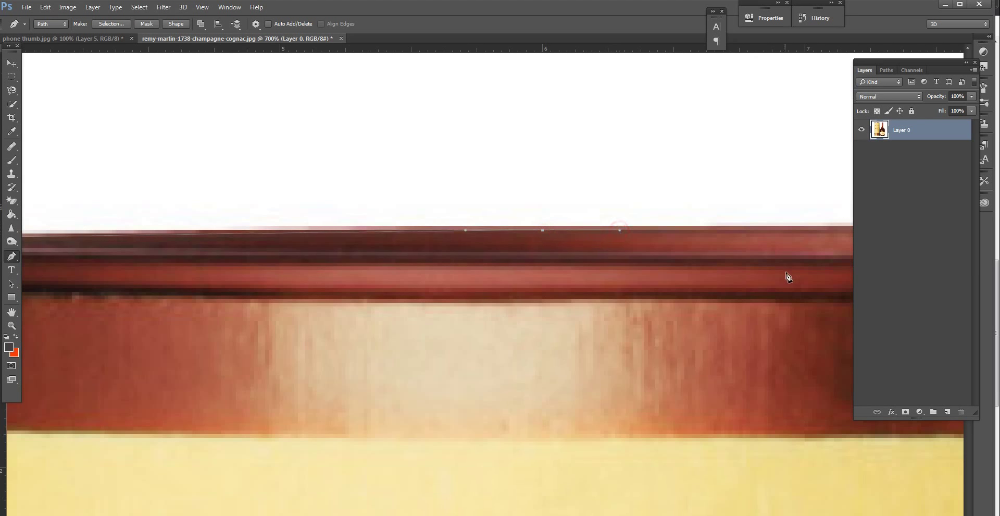
pyautogui.moveTo(404, 263); pyautogui.dragTo(346, 296)
pyautogui.moveTo(755, 300); pyautogui.dragTo(352, 312)
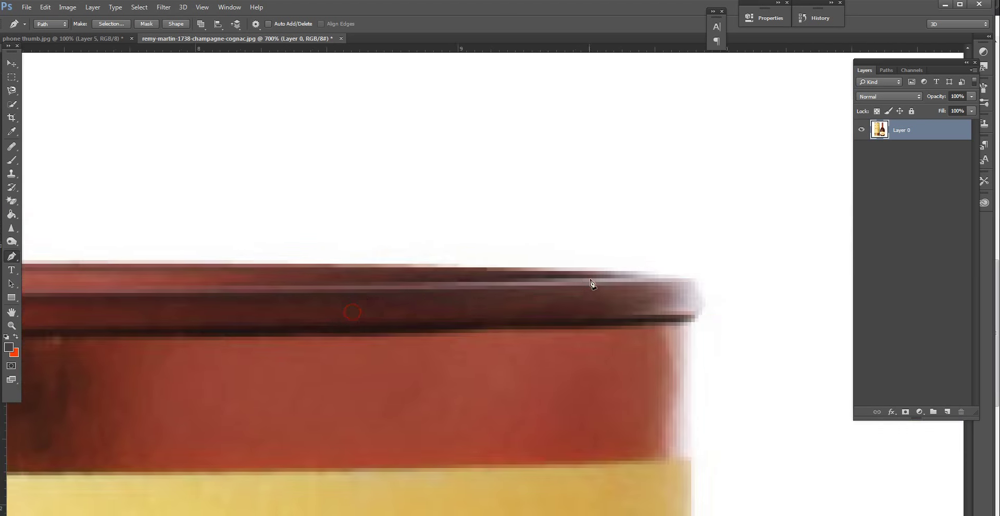
pyautogui.moveTo(546, 272); pyautogui.dragTo(686, 280)
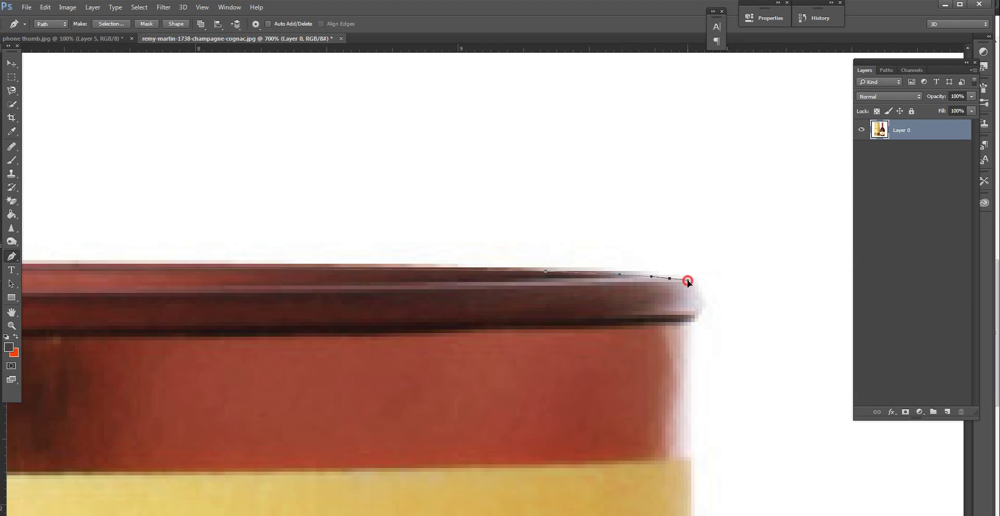
pyautogui.moveTo(687, 280); pyautogui.dragTo(688, 283)
pyautogui.hotkey('ctrl', 'z')
pyautogui.moveTo(669, 278)
pyautogui.mouseDown()
pyautogui.moveTo(683, 280)
pyautogui.moveTo(695, 308)
pyautogui.mouseUp()
pyautogui.moveTo(685, 326); pyautogui.dragTo(671, 327)
pyautogui.click(684, 326)
pyautogui.moveTo(691, 508); pyautogui.dragTo(691, 515)
pyautogui.moveTo(733, 407); pyautogui.dragTo(556, 270)
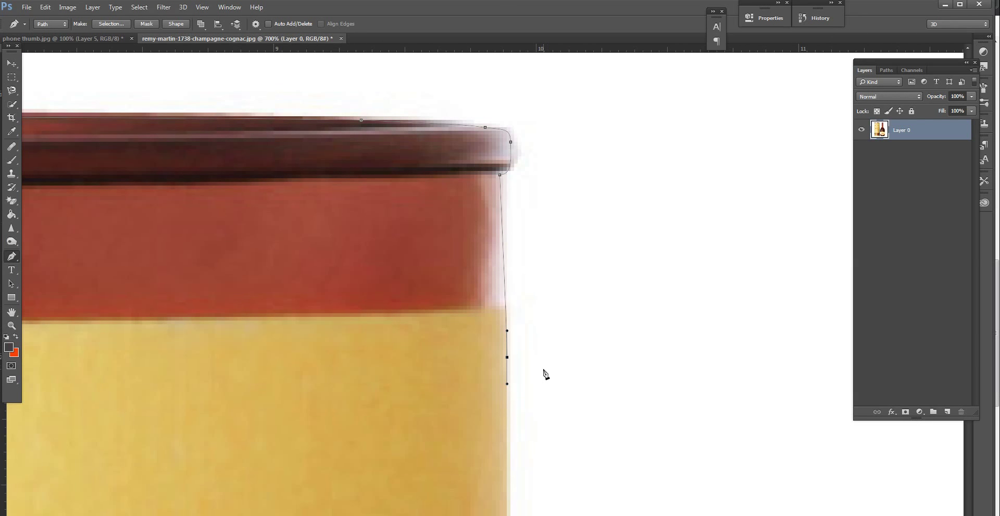
# Add anchors lower down the tube's right edge, nudging the last one onto the edge
pyautogui.scroll(2, 544, 374)
pyautogui.scroll(-2, 468, 411)
pyautogui.scroll(-10, 414, 444)
pyautogui.scroll(-7, 565, 382)
pyautogui.scroll(-1, 604, 322)
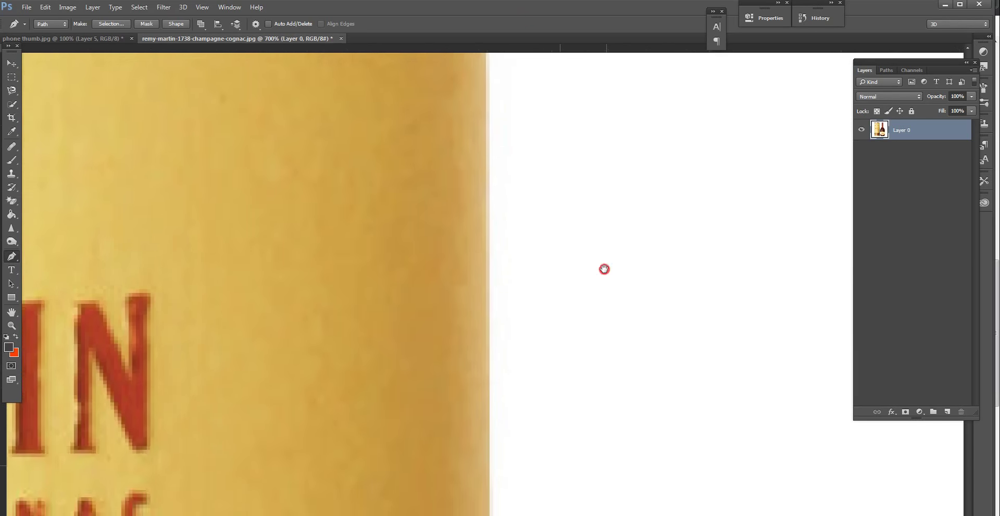
pyautogui.moveTo(604, 322); pyautogui.dragTo(623, 174)
pyautogui.click(501, 442)
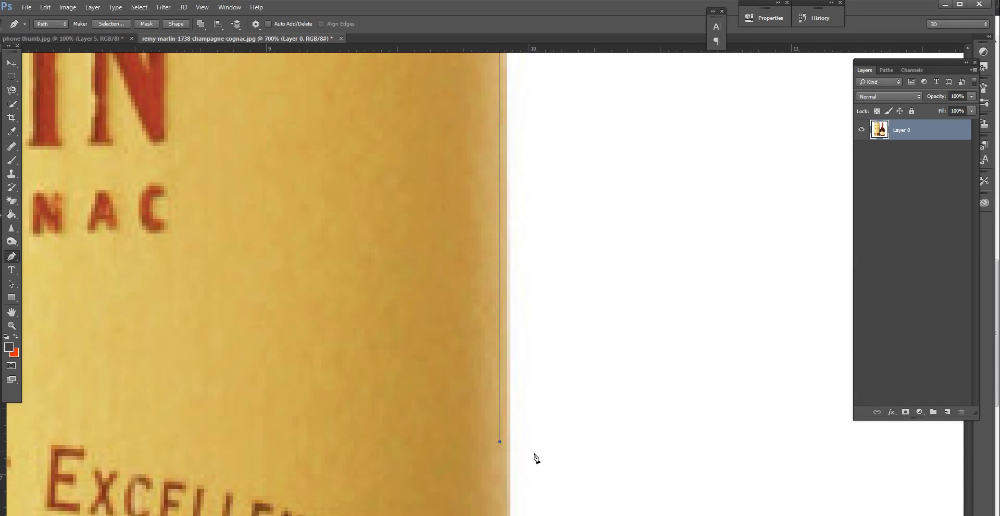
pyautogui.moveTo(531, 417); pyautogui.dragTo(527, 71)
pyautogui.moveTo(565, 364)
pyautogui.mouseDown()
pyautogui.moveTo(594, 313)
pyautogui.moveTo(596, 127)
pyautogui.mouseUp()
pyautogui.moveTo(616, 411); pyautogui.dragTo(587, 147)
pyautogui.moveTo(556, 453)
pyautogui.mouseDown()
pyautogui.moveTo(540, 254)
pyautogui.moveTo(569, 101)
pyautogui.mouseUp()
pyautogui.moveTo(545, 212); pyautogui.dragTo(567, 108)
pyautogui.moveTo(650, 416); pyautogui.dragTo(583, 217)
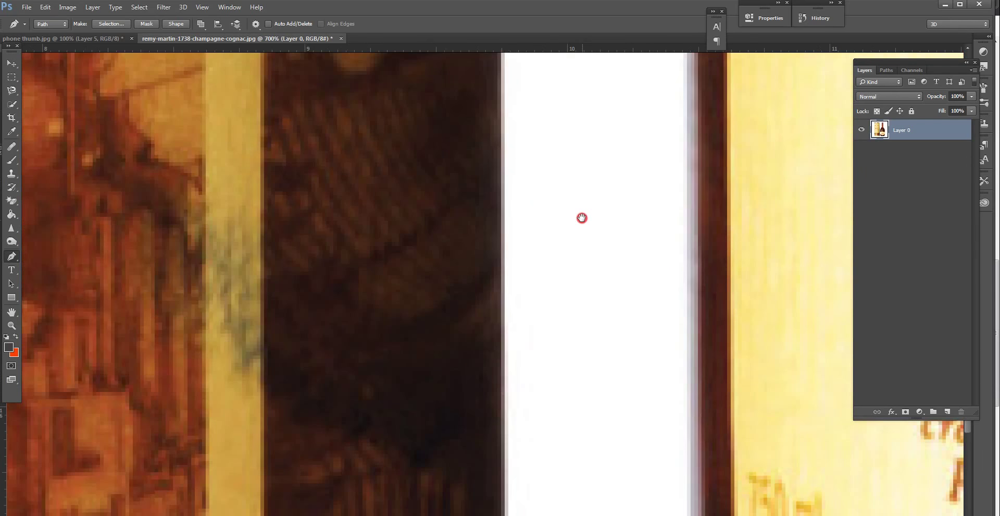
pyautogui.click(500, 311)
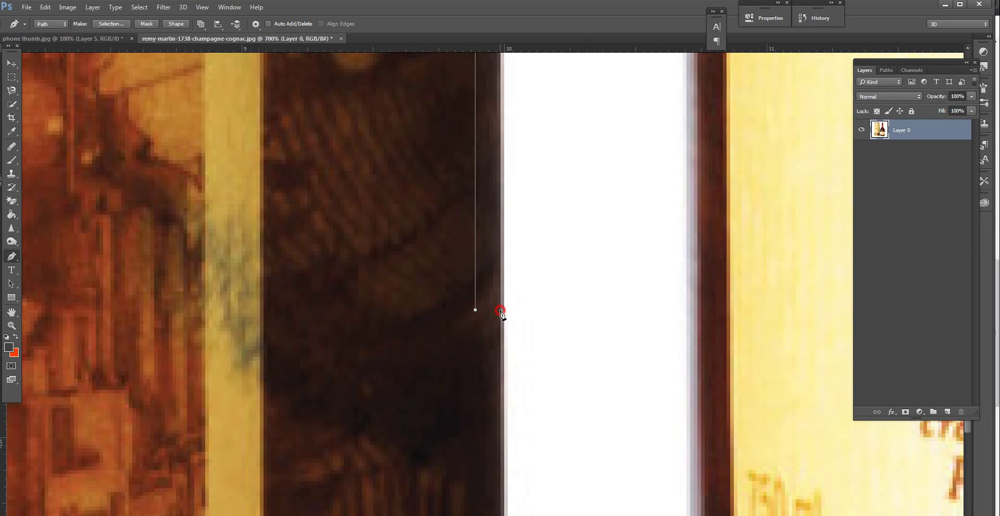
pyautogui.press('Right')
pyautogui.press('Right')
pyautogui.press('Right')
pyautogui.press('Right')
pyautogui.press('Left')
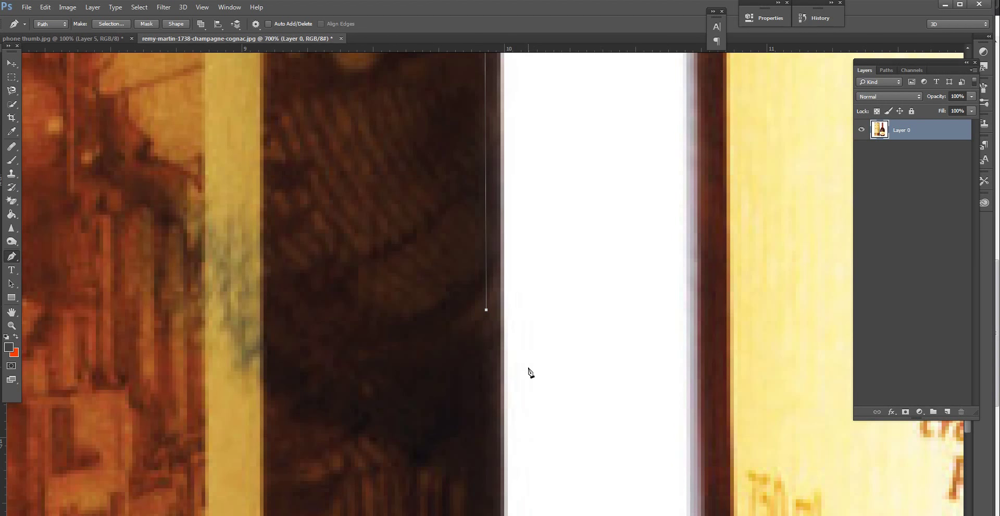
# Replace a misplaced point with an anchor where the tube's bottom band begins
pyautogui.scroll(1, 530, 372)
pyautogui.scroll(-1, 530, 372)
pyautogui.scroll(-1, 530, 372)
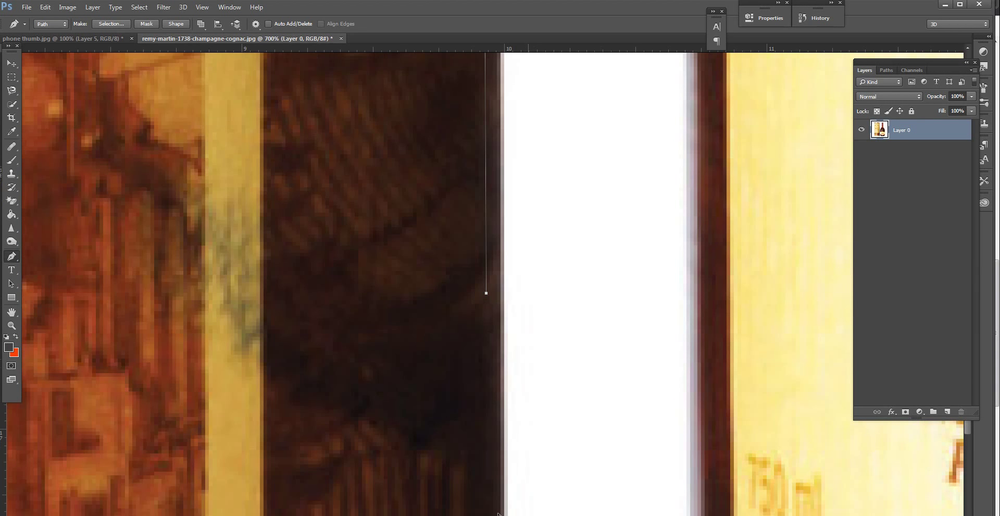
pyautogui.scroll(-2, 498, 513)
pyautogui.scroll(-2, 545, 467)
pyautogui.scroll(-1, 545, 462)
pyautogui.scroll(-1, 502, 473)
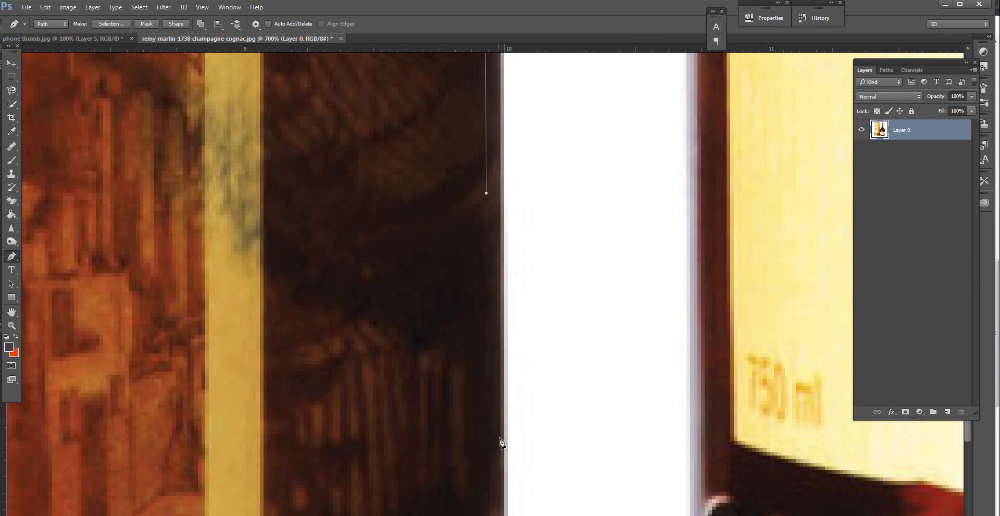
pyautogui.scroll(-1, 499, 441)
pyautogui.scroll(-1, 500, 442)
pyautogui.click(545, 463)
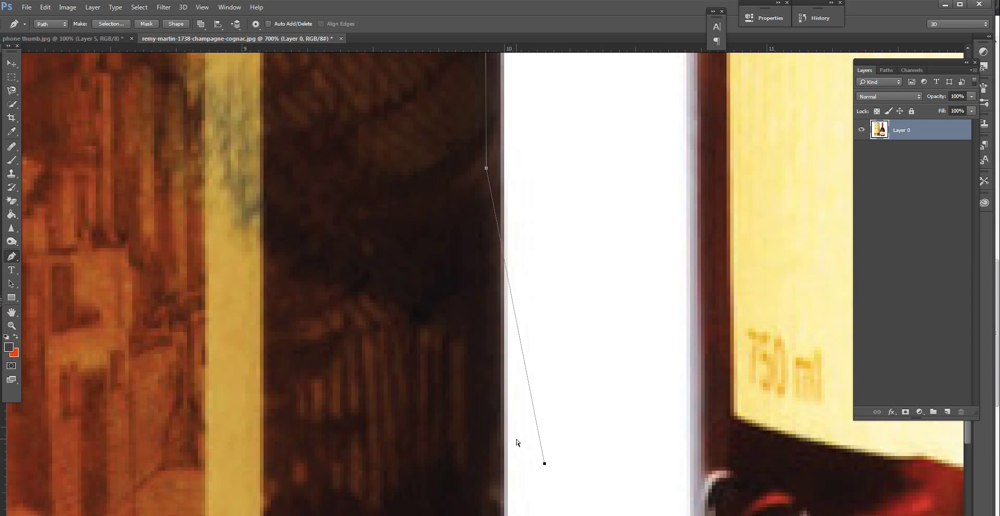
pyautogui.hotkey('ctrl', 'z')
pyautogui.scroll(-5, 521, 369)
pyautogui.scroll(-2, 513, 280)
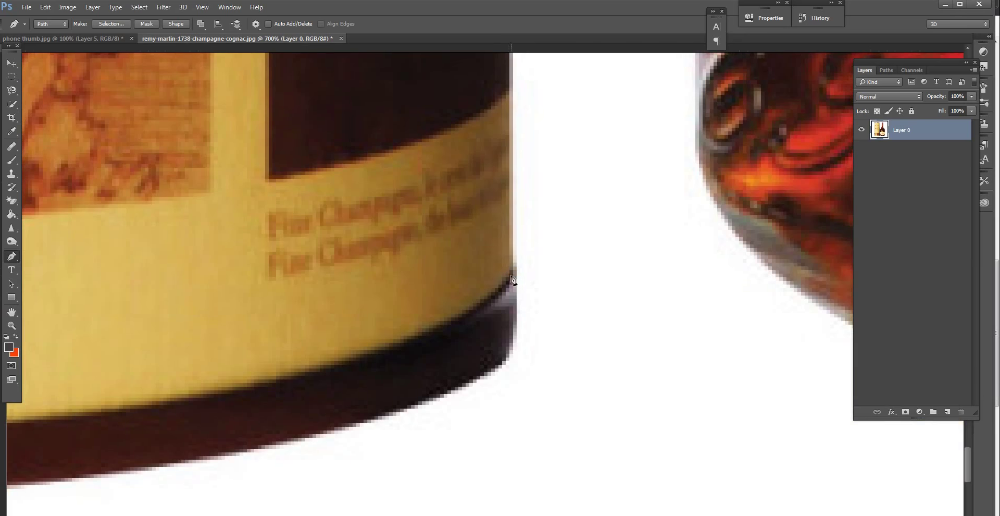
pyautogui.click(512, 271)
# Drag smooth anchors around the tube's curved bottom and its bottom-left corner
pyautogui.moveTo(517, 299); pyautogui.dragTo(519, 316)
pyautogui.moveTo(512, 349)
pyautogui.mouseDown()
pyautogui.moveTo(510, 372)
pyautogui.moveTo(410, 402)
pyautogui.mouseUp()
pyautogui.hscroll(-5, 391, 402)
pyautogui.scroll(-1, 390, 402)
pyautogui.moveTo(357, 423); pyautogui.dragTo(150, 436)
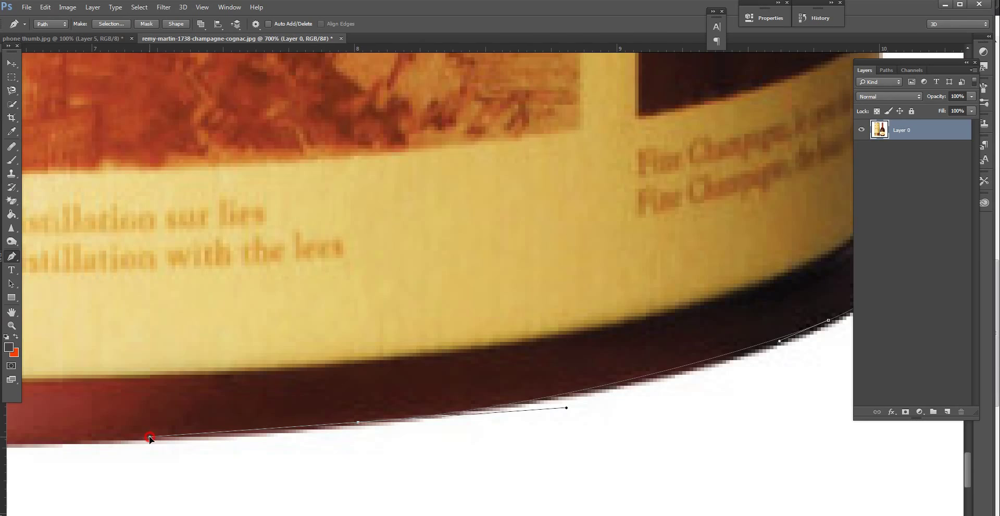
pyautogui.hscroll(-5, 149, 437)
pyautogui.hscroll(-4, 208, 411)
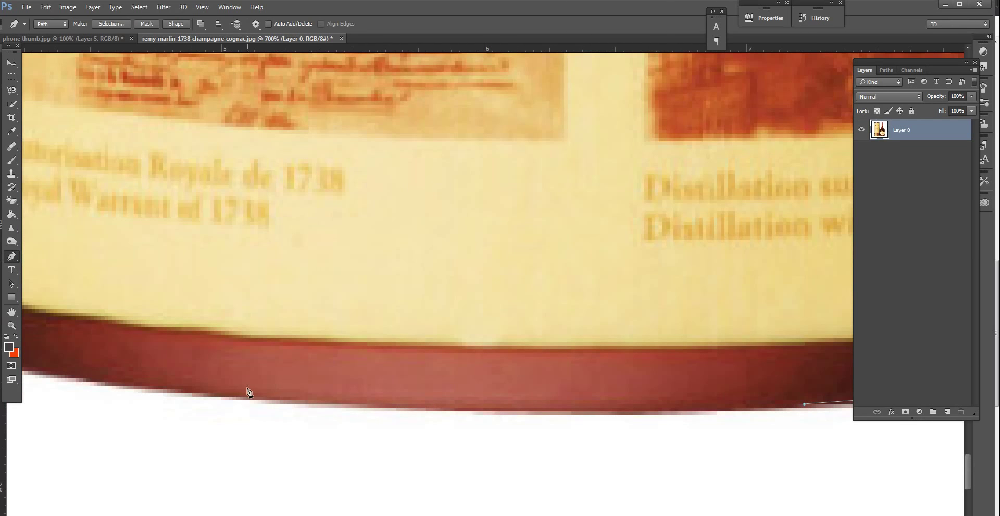
pyautogui.moveTo(138, 385); pyautogui.dragTo(144, 375)
pyautogui.hscroll(-6, 144, 376)
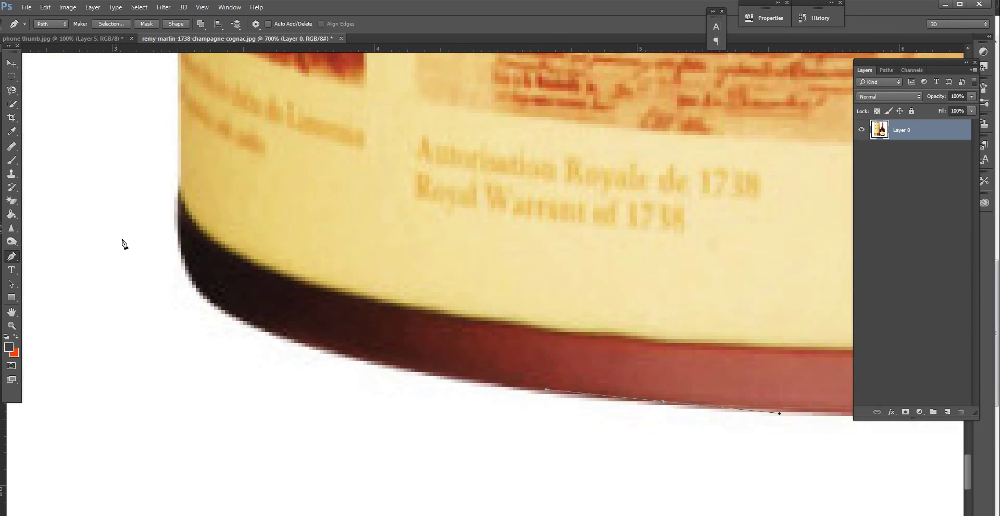
pyautogui.moveTo(222, 308); pyautogui.dragTo(161, 256)
# Add points up the tube's left edge toward the cap, repositioning the topmost one
pyautogui.moveTo(178, 159); pyautogui.dragTo(182, 119)
pyautogui.moveTo(290, 101)
pyautogui.mouseDown()
pyautogui.moveTo(428, 225)
pyautogui.moveTo(431, 429)
pyautogui.mouseUp()
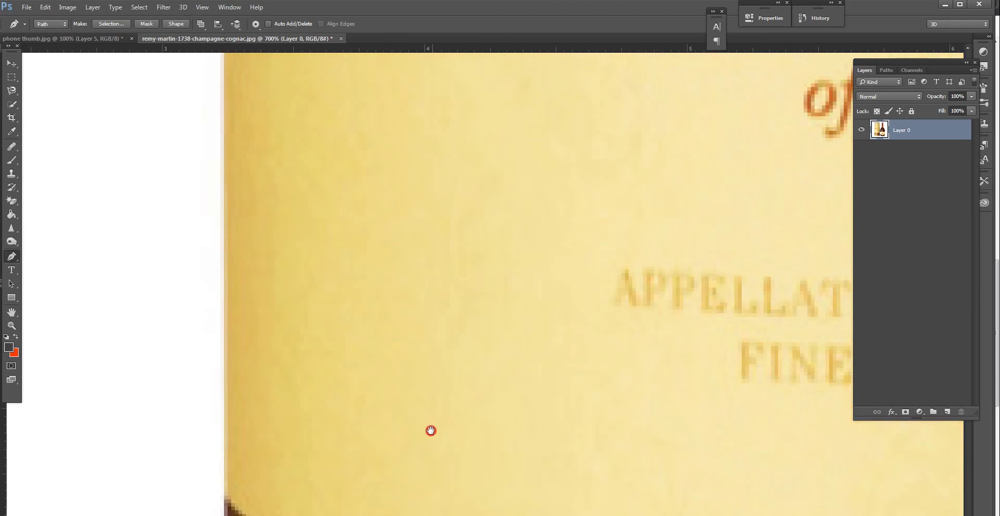
pyautogui.click(231, 247)
pyautogui.click(231, 178)
pyautogui.moveTo(286, 129); pyautogui.dragTo(324, 268)
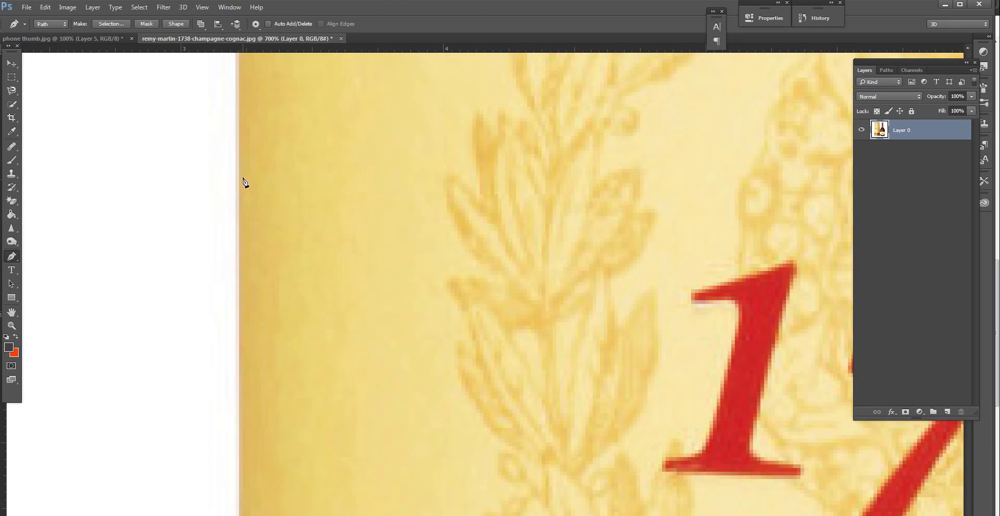
pyautogui.click(239, 176)
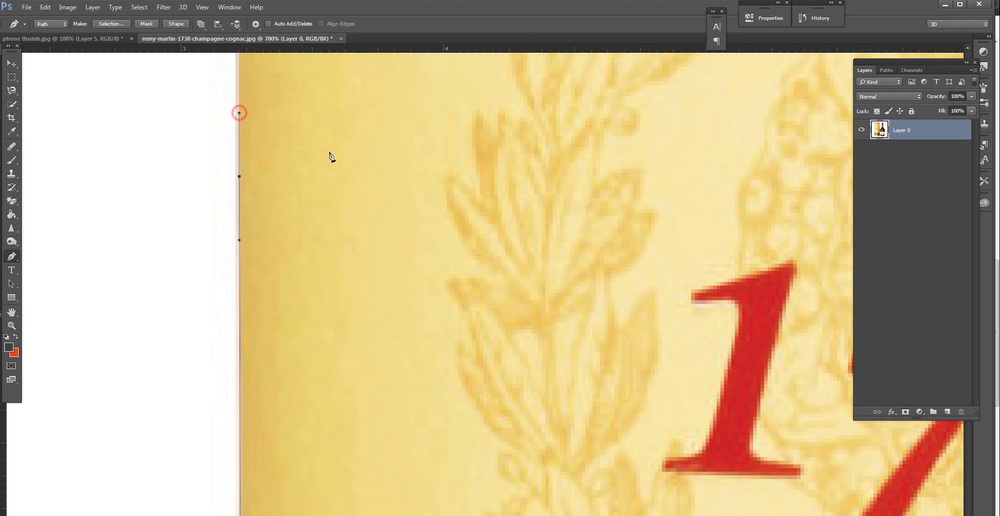
pyautogui.scroll(5, 324, 157)
pyautogui.scroll(5, 391, 141)
pyautogui.scroll(5, 467, 127)
pyautogui.scroll(1, 217, 168)
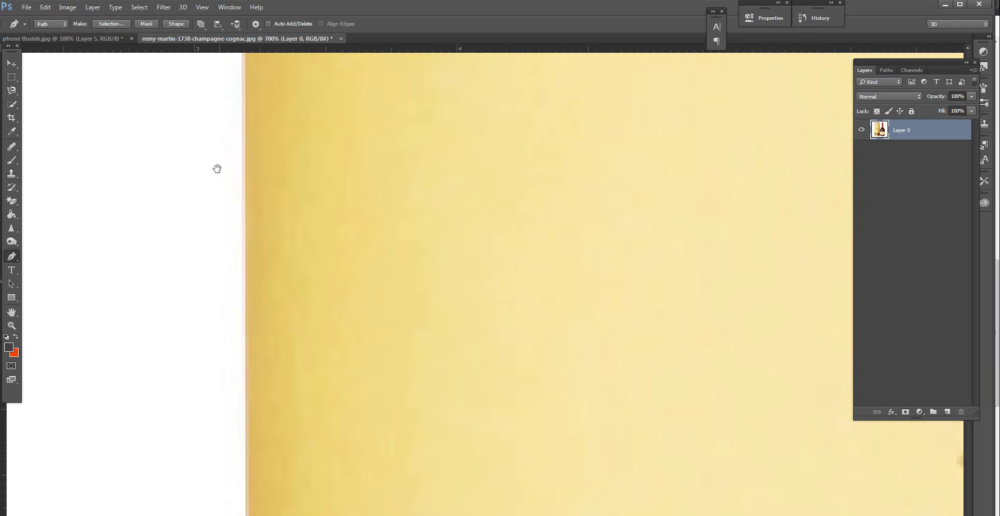
pyautogui.click(247, 85)
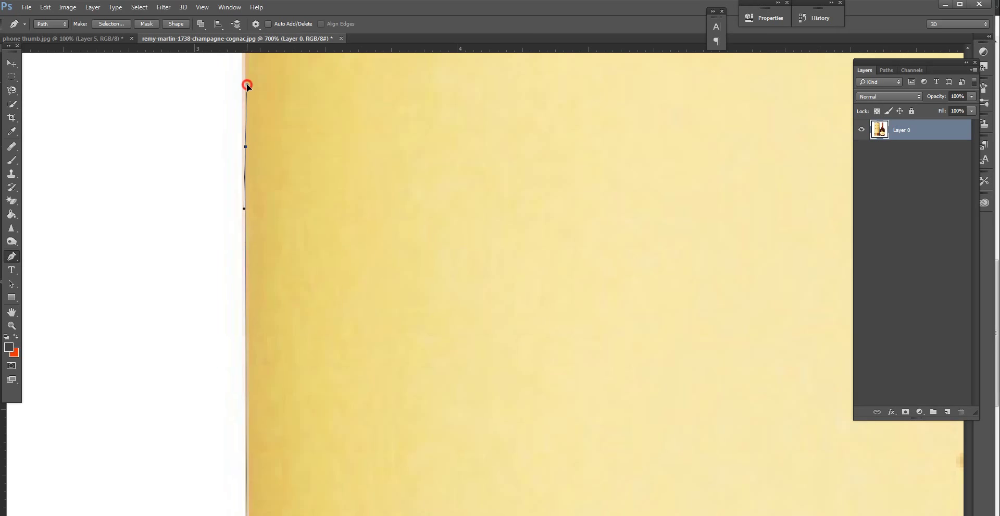
pyautogui.hotkey('ctrl', 'z')
pyautogui.click(245, 84)
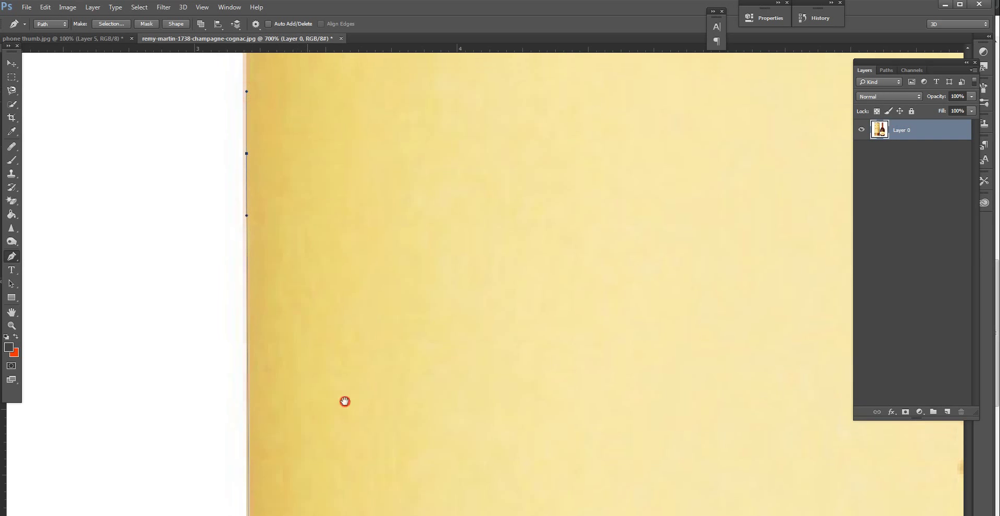
pyautogui.scroll(5, 339, 313)
pyautogui.scroll(3, 359, 302)
pyautogui.moveTo(362, 284); pyautogui.dragTo(327, 5)
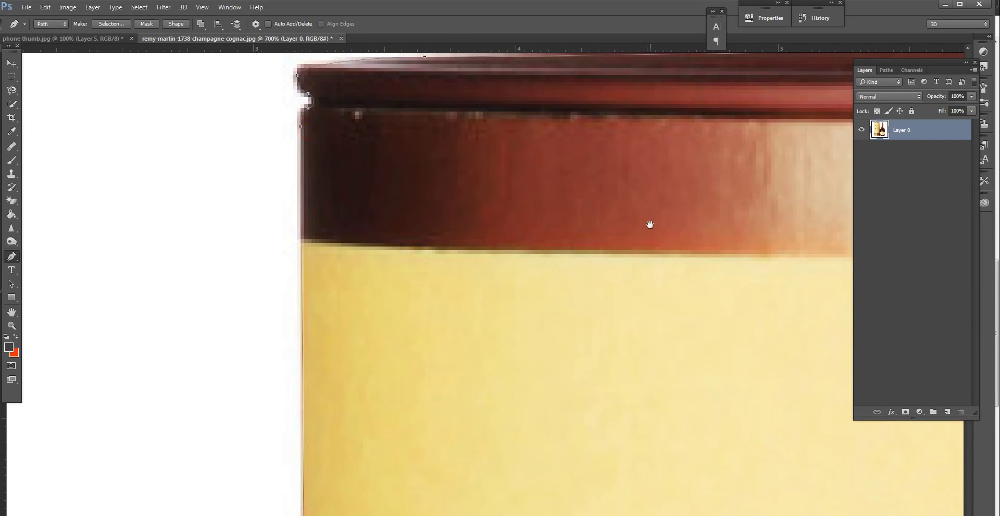
# Trace the bottle's left neck edge with pen anchors past the COGNAC band
pyautogui.scroll(5, 625, 260)
pyautogui.scroll(-3, 653, 268)
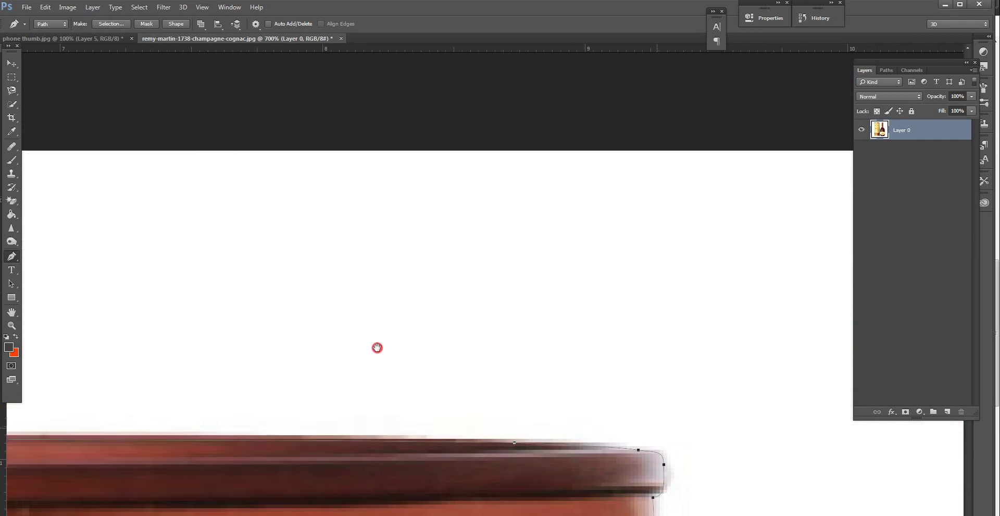
pyautogui.moveTo(377, 346); pyautogui.dragTo(254, 293)
pyautogui.scroll(3, 681, 376)
pyautogui.moveTo(681, 376); pyautogui.dragTo(286, 186)
pyautogui.scroll(-5, 439, 404)
pyautogui.scroll(-2, 403, 406)
pyautogui.moveTo(410, 417); pyautogui.dragTo(391, 67)
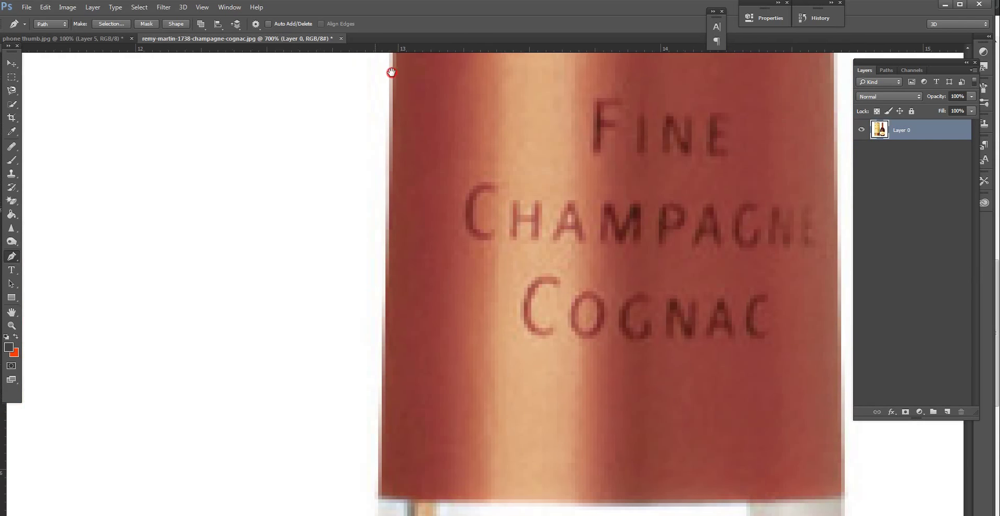
pyautogui.scroll(-3, 408, 286)
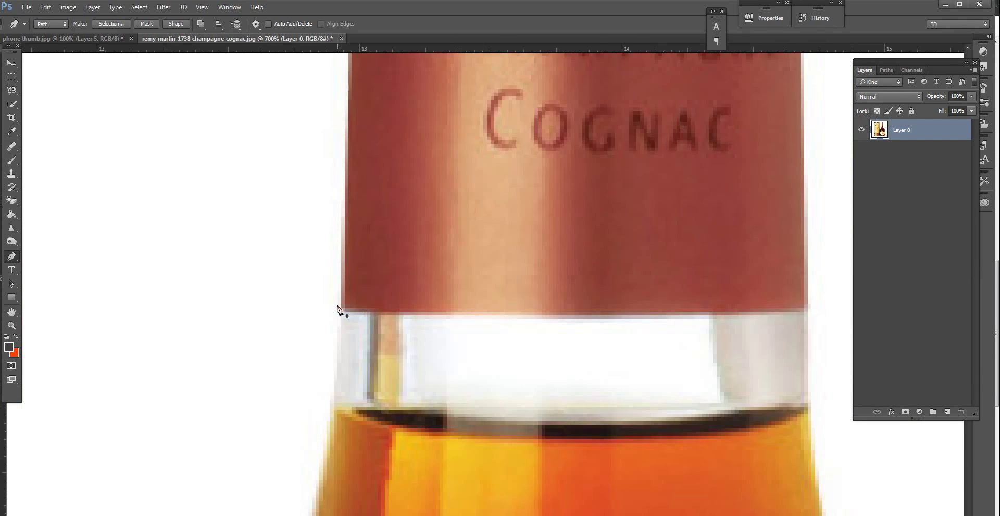
pyautogui.moveTo(345, 315); pyautogui.dragTo(346, 258)
pyautogui.moveTo(420, 380); pyautogui.dragTo(422, 444)
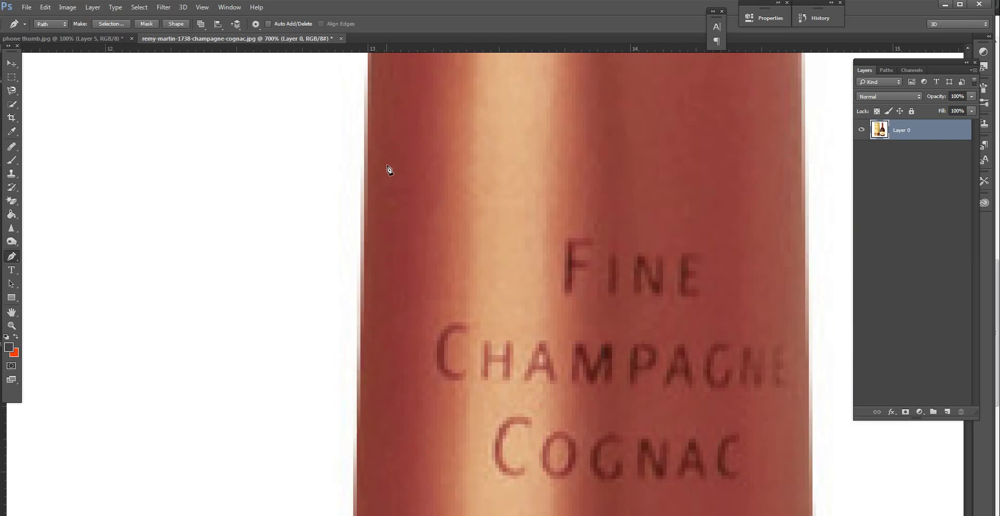
pyautogui.click(372, 172)
pyautogui.click(371, 99)
pyautogui.moveTo(371, 96); pyautogui.dragTo(451, 483)
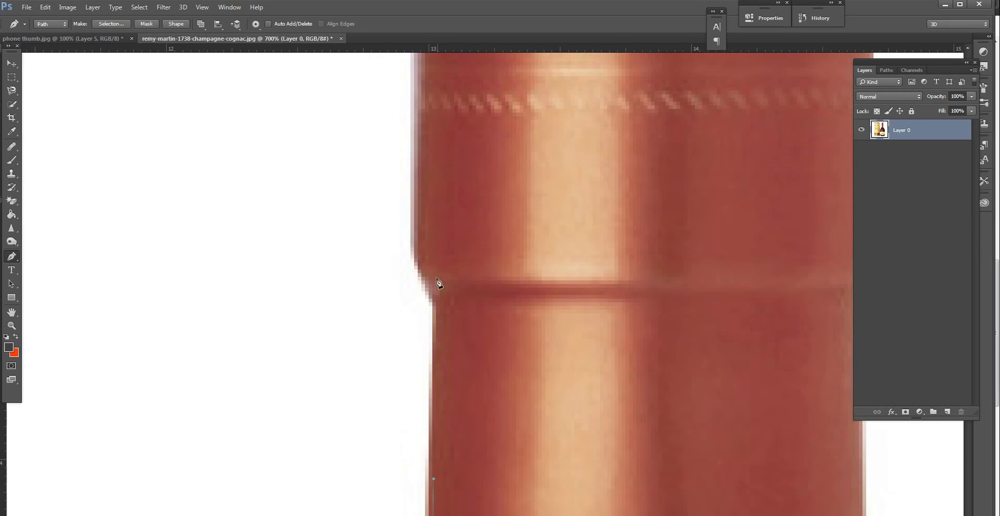
pyautogui.click(432, 295)
pyautogui.click(417, 204)
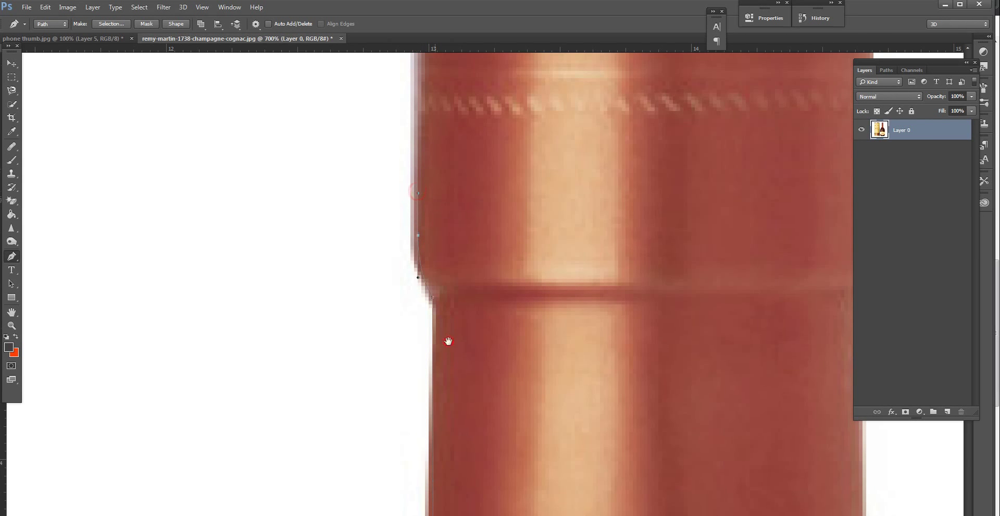
# Curve the path across the bottle cap's top and down its stepped right edge
pyautogui.moveTo(434, 211); pyautogui.dragTo(449, 413)
pyautogui.click(427, 104)
pyautogui.moveTo(471, 91); pyautogui.dragTo(509, 90)
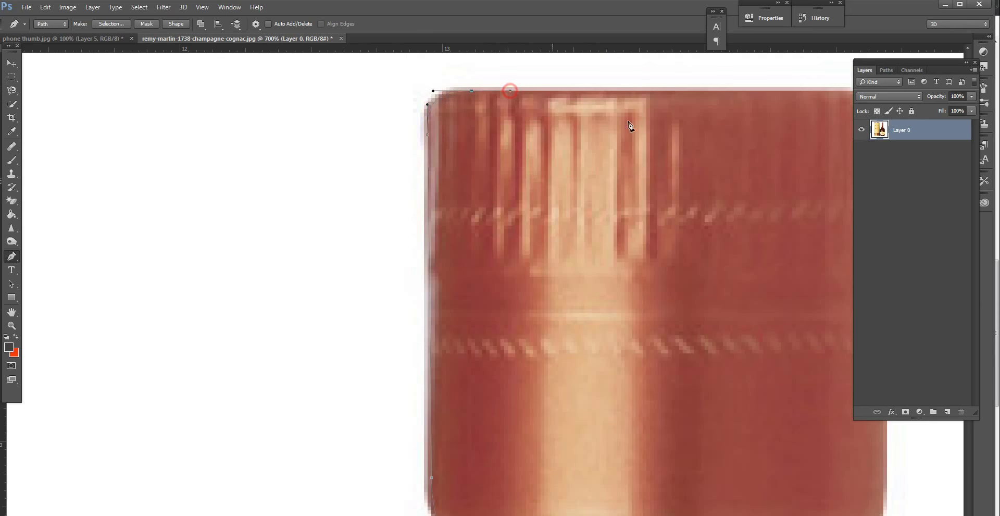
pyautogui.moveTo(712, 146); pyautogui.dragTo(379, 223)
pyautogui.moveTo(493, 167); pyautogui.dragTo(521, 168)
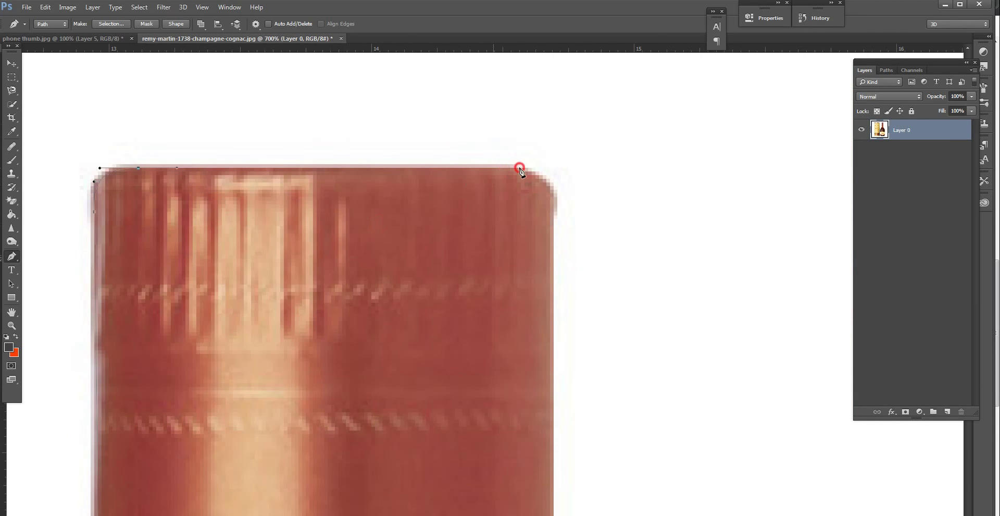
pyautogui.moveTo(551, 223); pyautogui.dragTo(552, 272)
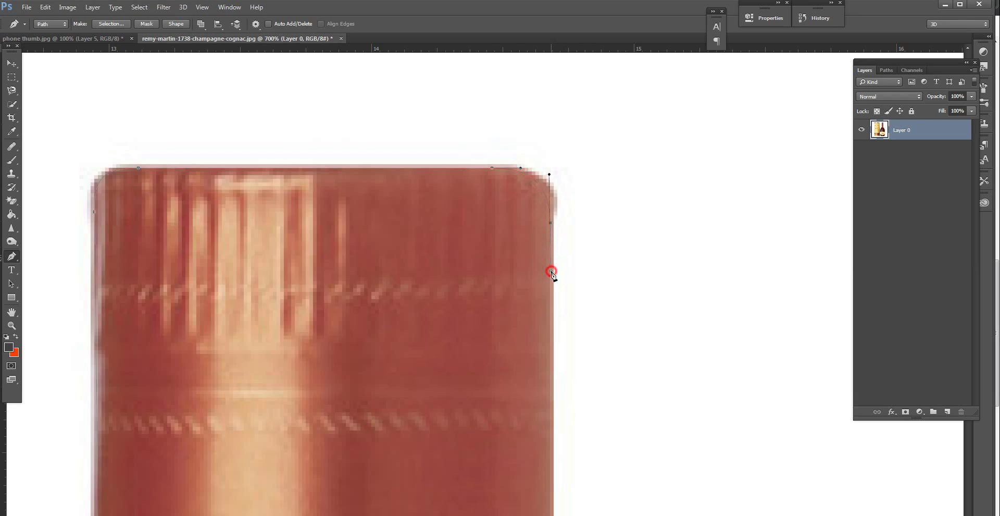
pyautogui.moveTo(628, 404); pyautogui.dragTo(637, 56)
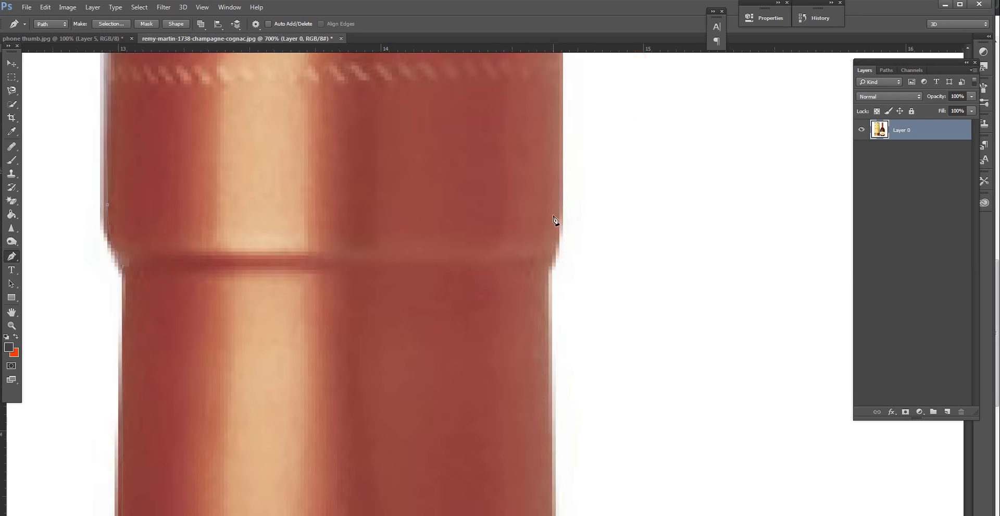
pyautogui.moveTo(558, 228); pyautogui.dragTo(557, 237)
pyautogui.moveTo(556, 252); pyautogui.dragTo(551, 264)
pyautogui.click(549, 301)
pyautogui.moveTo(548, 301); pyautogui.dragTo(550, 321)
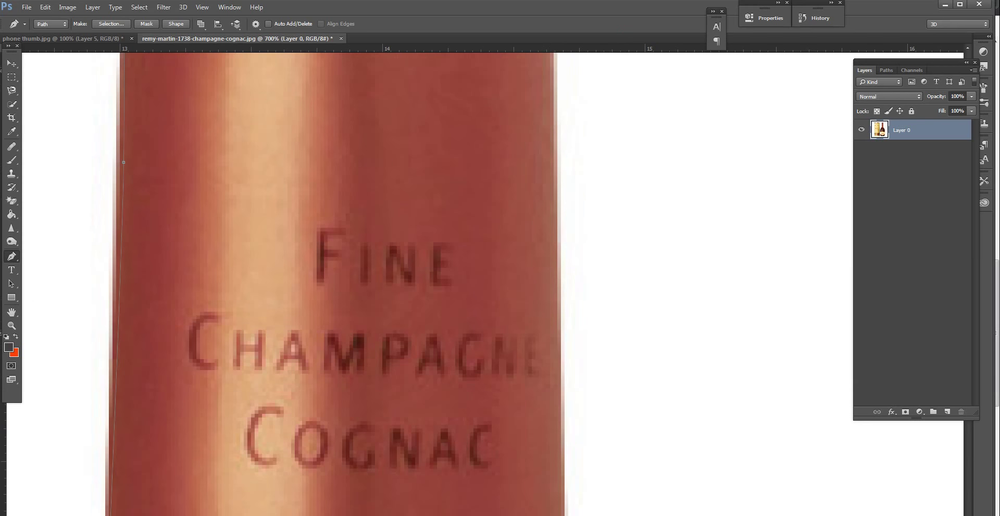
pyautogui.moveTo(561, 444); pyautogui.dragTo(564, 491)
# Continue the path down the glass neck, around the shoulder and along the bulging side
pyautogui.scroll(-5, 627, 123)
pyautogui.scroll(-2, 627, 123)
pyautogui.moveTo(576, 373); pyautogui.dragTo(578, 419)
pyautogui.hotkey('ctrl', '-')
pyautogui.hotkey('ctrl', '-')
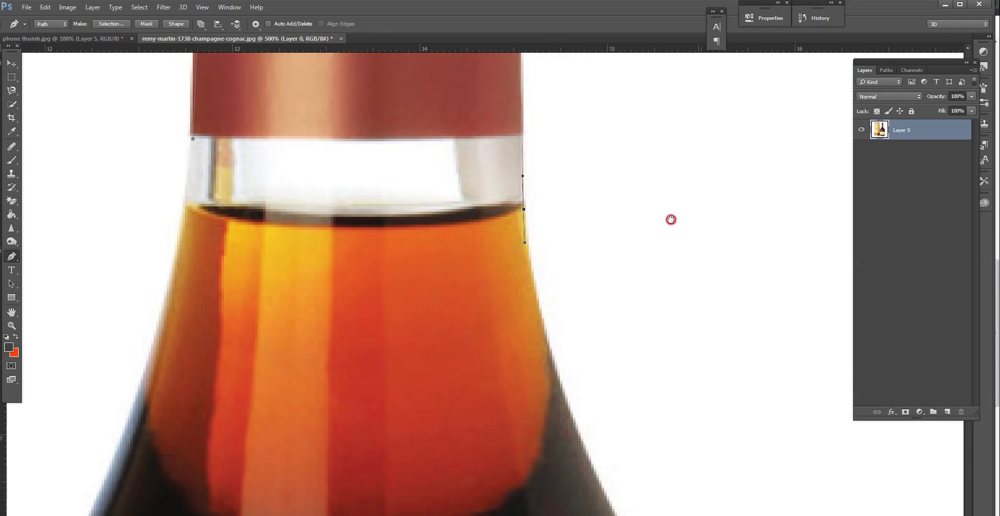
pyautogui.moveTo(708, 365); pyautogui.dragTo(671, 177)
pyautogui.moveTo(573, 376); pyautogui.dragTo(604, 462)
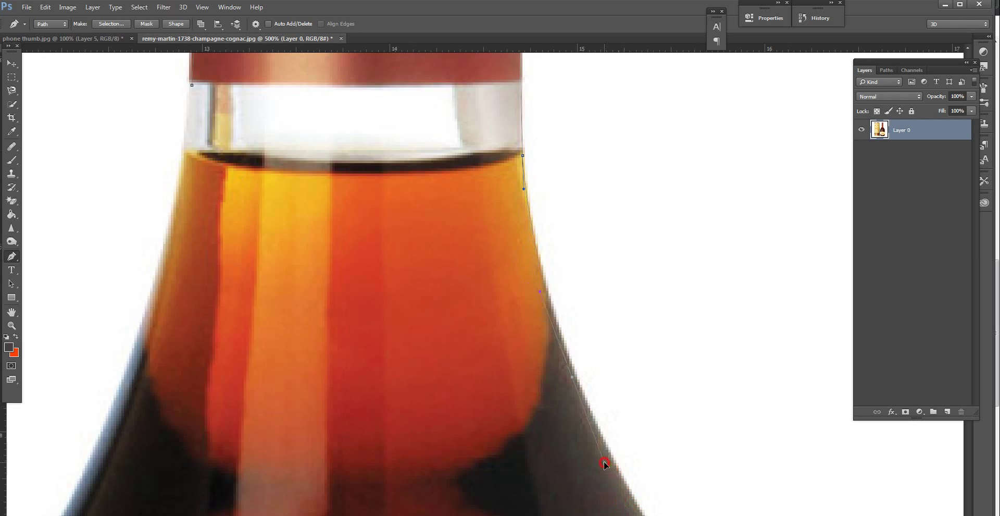
pyautogui.moveTo(604, 462); pyautogui.dragTo(698, 139)
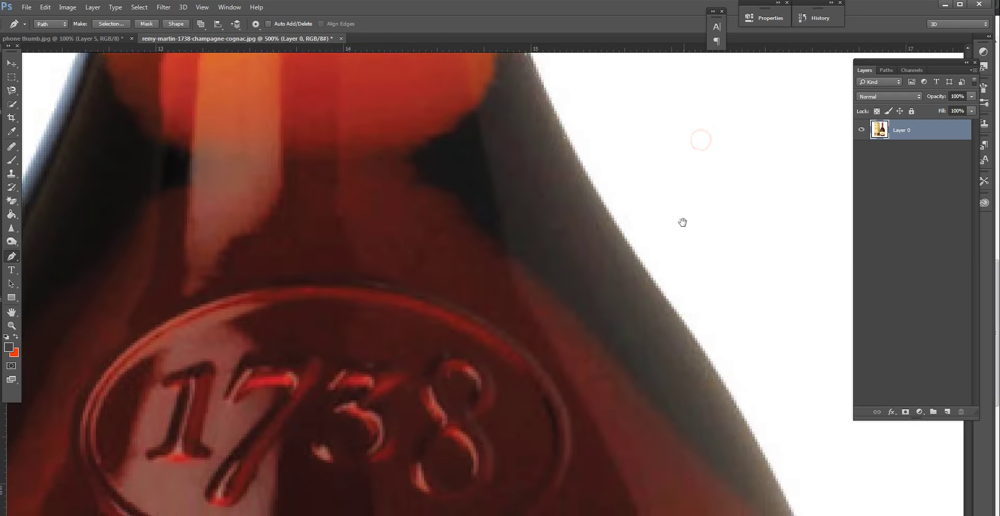
pyautogui.click(684, 320)
pyautogui.moveTo(672, 216); pyautogui.dragTo(632, 92)
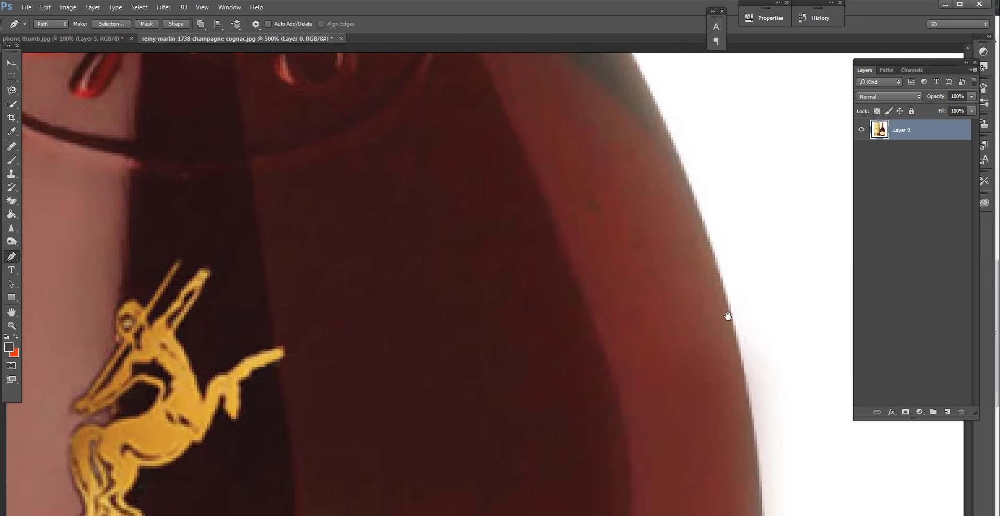
pyautogui.click(751, 450)
pyautogui.moveTo(751, 450); pyautogui.dragTo(754, 456)
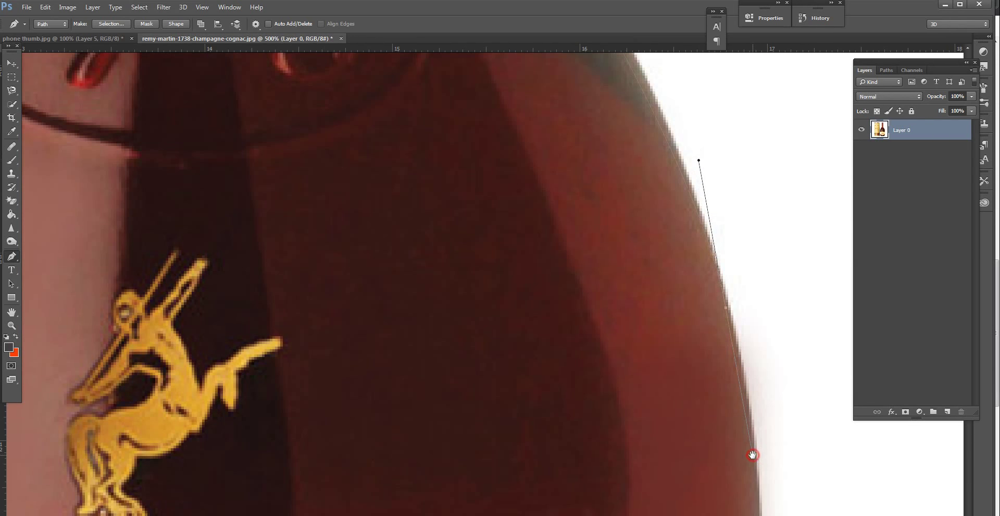
# Follow the bottle's right side past the label, round the bottom-right corner and along the base
pyautogui.scroll(-5, 753, 453)
pyautogui.moveTo(738, 394); pyautogui.dragTo(739, 460)
pyautogui.click(736, 482)
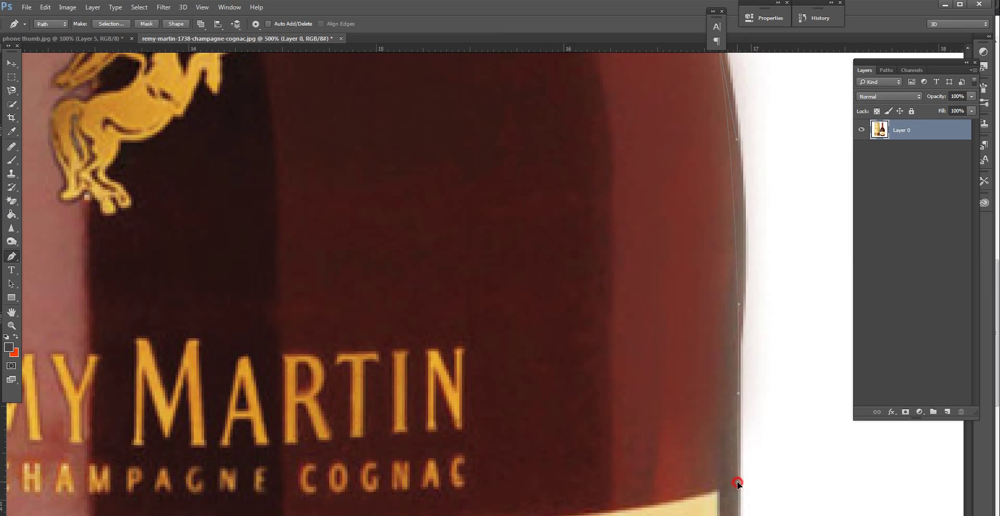
pyautogui.moveTo(768, 408); pyautogui.dragTo(753, 148)
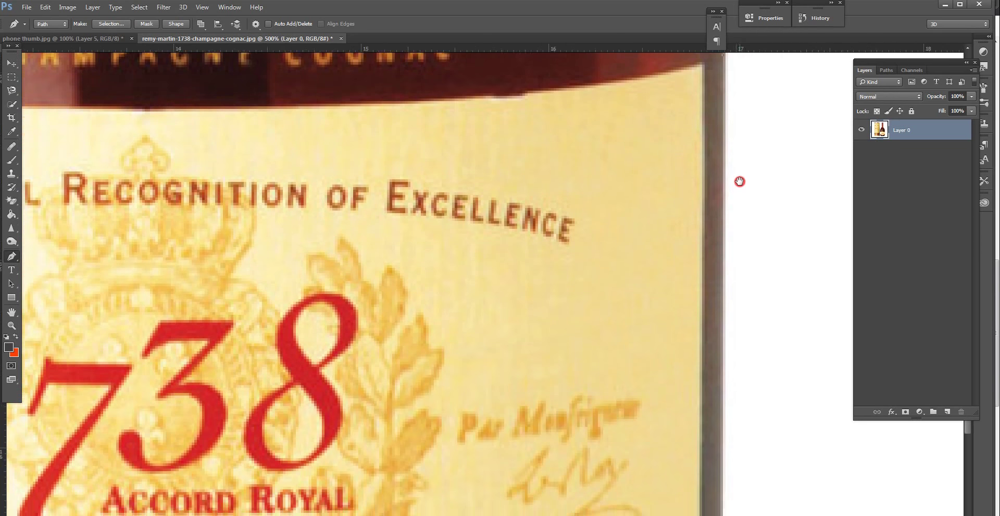
pyautogui.moveTo(739, 179); pyautogui.dragTo(739, 163)
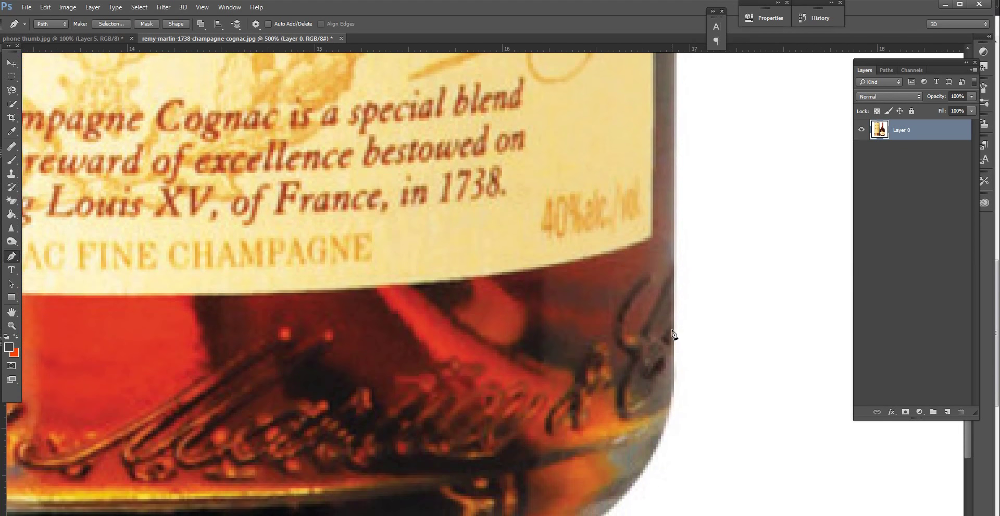
pyautogui.moveTo(672, 329); pyautogui.dragTo(672, 383)
pyautogui.moveTo(587, 399)
pyautogui.mouseDown()
pyautogui.moveTo(607, 216)
pyautogui.moveTo(629, 171)
pyautogui.mouseUp()
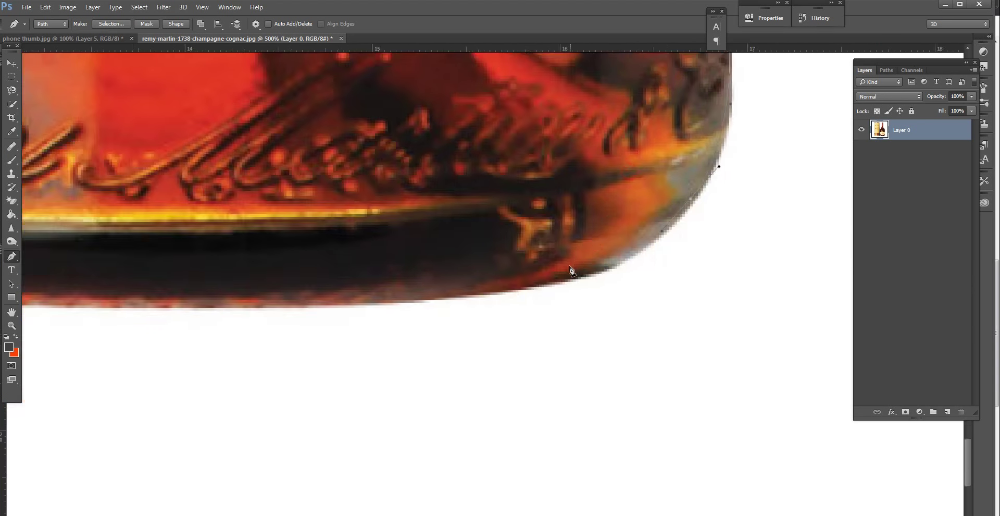
pyautogui.moveTo(529, 288); pyautogui.dragTo(437, 296)
pyautogui.moveTo(323, 311); pyautogui.dragTo(632, 310)
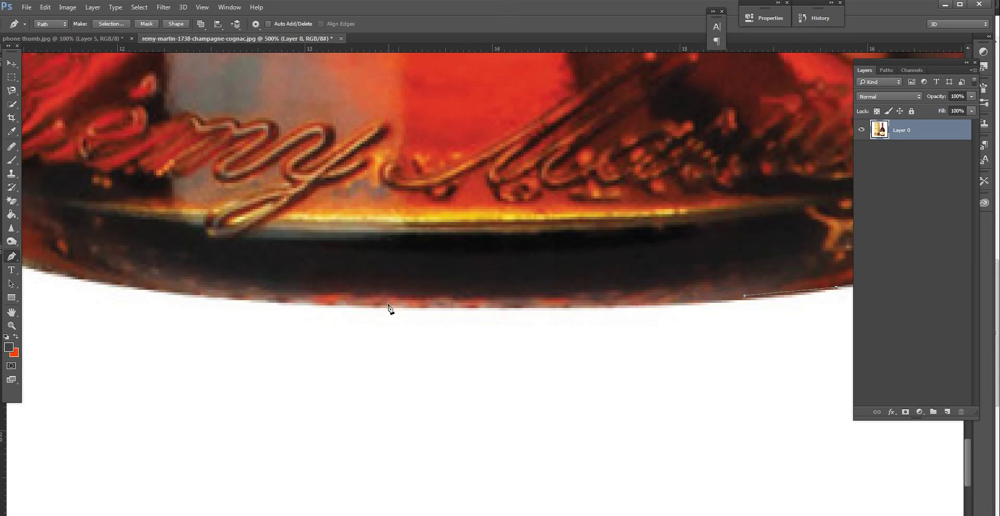
pyautogui.moveTo(388, 306); pyautogui.dragTo(279, 306)
# Curve the pen path round the bottle's bottom-left corner and up its lower left side
pyautogui.moveTo(107, 276)
pyautogui.mouseDown()
pyautogui.moveTo(542, 338)
pyautogui.moveTo(411, 314)
pyautogui.mouseUp()
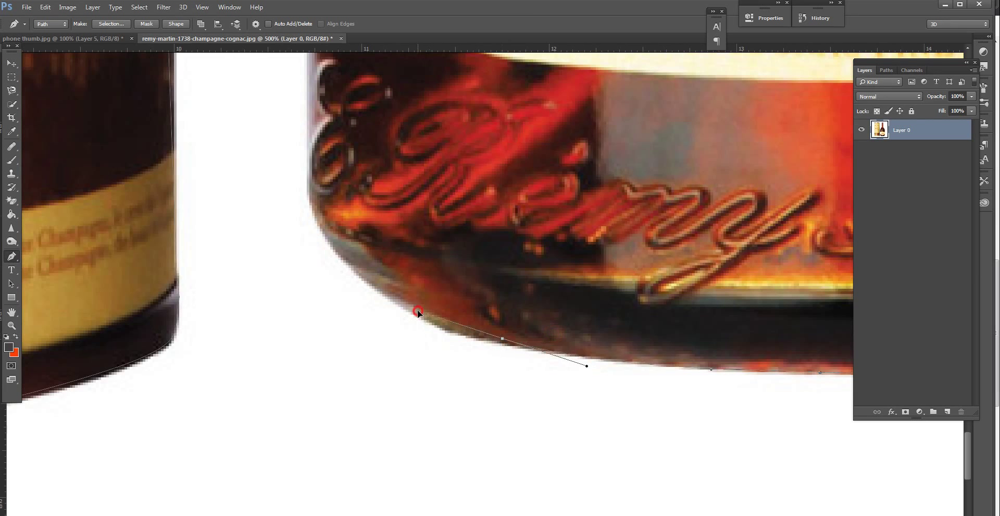
pyautogui.moveTo(317, 214); pyautogui.dragTo(309, 158)
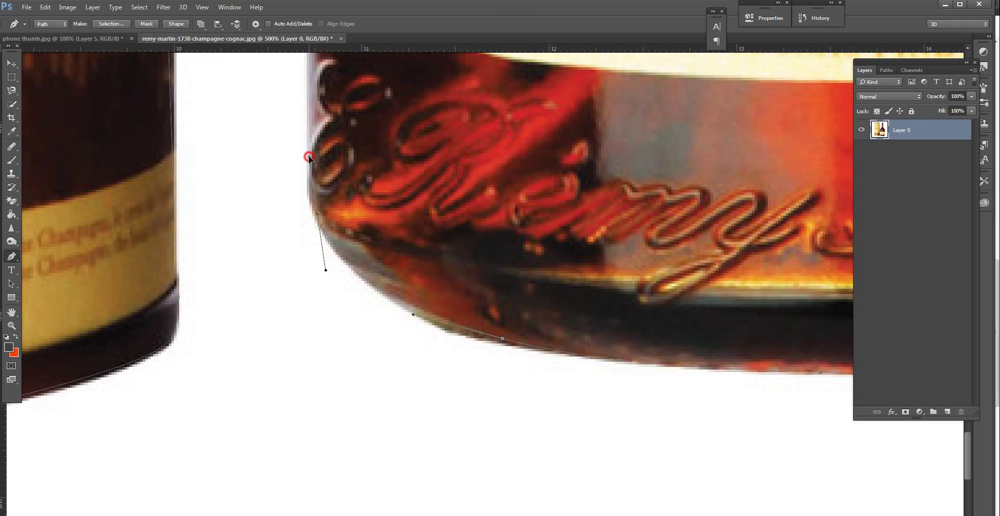
pyautogui.scroll(5, 366, 353)
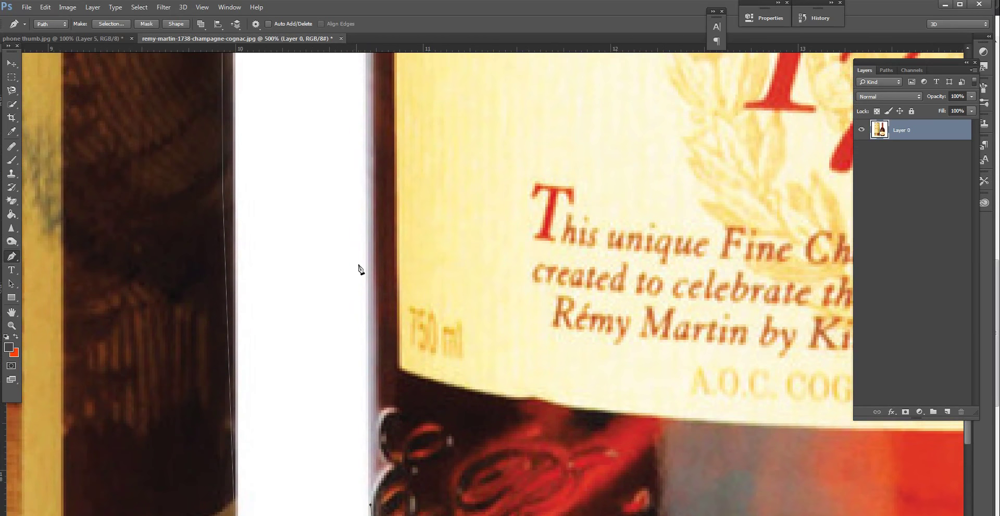
pyautogui.click(371, 122)
pyautogui.scroll(2, 382, 130)
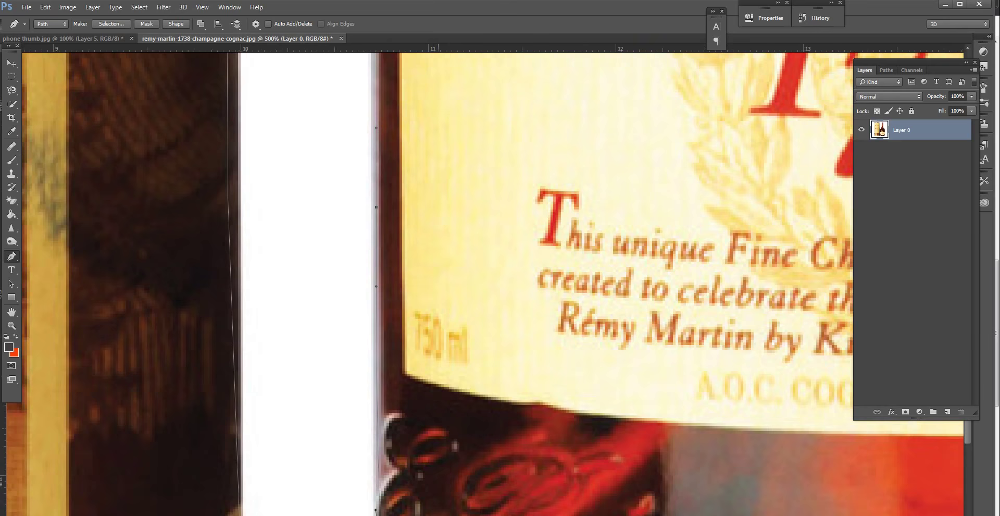
pyautogui.scroll(8, 464, 315)
pyautogui.scroll(2, 493, 172)
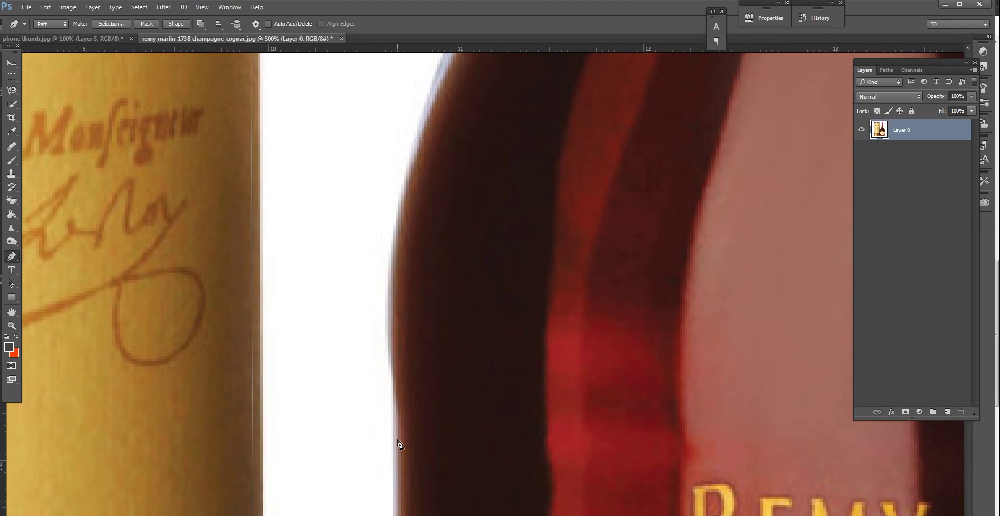
pyautogui.click(397, 390)
pyautogui.moveTo(401, 218); pyautogui.dragTo(419, 132)
# Carry the pen path over the bottle's left shoulder and up the neck to the cap
pyautogui.moveTo(420, 132)
pyautogui.mouseDown()
pyautogui.moveTo(370, 339)
pyautogui.moveTo(382, 404)
pyautogui.moveTo(425, 224)
pyautogui.moveTo(426, 365)
pyautogui.mouseUp()
pyautogui.click(328, 354)
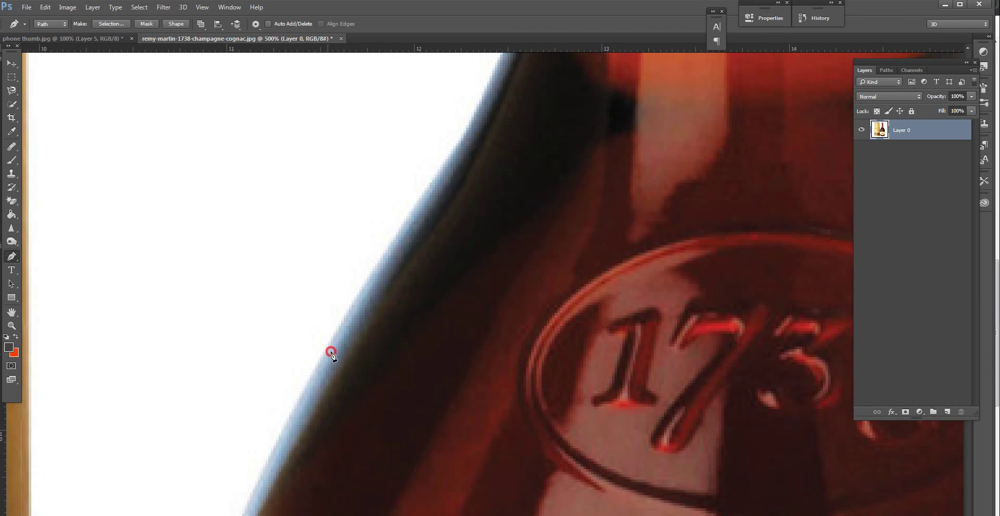
pyautogui.click(389, 252)
pyautogui.moveTo(504, 198); pyautogui.dragTo(461, 390)
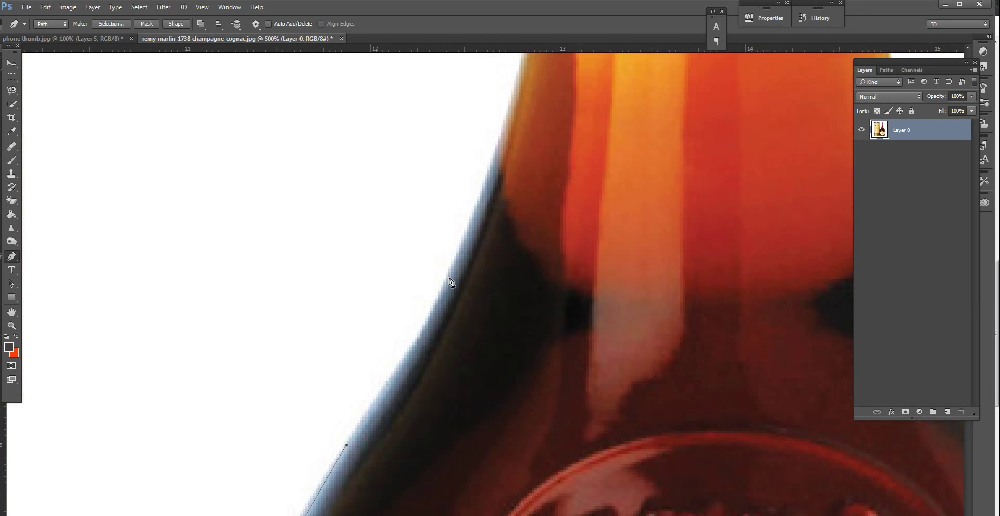
pyautogui.moveTo(448, 277); pyautogui.dragTo(470, 221)
pyautogui.moveTo(531, 179); pyautogui.dragTo(523, 438)
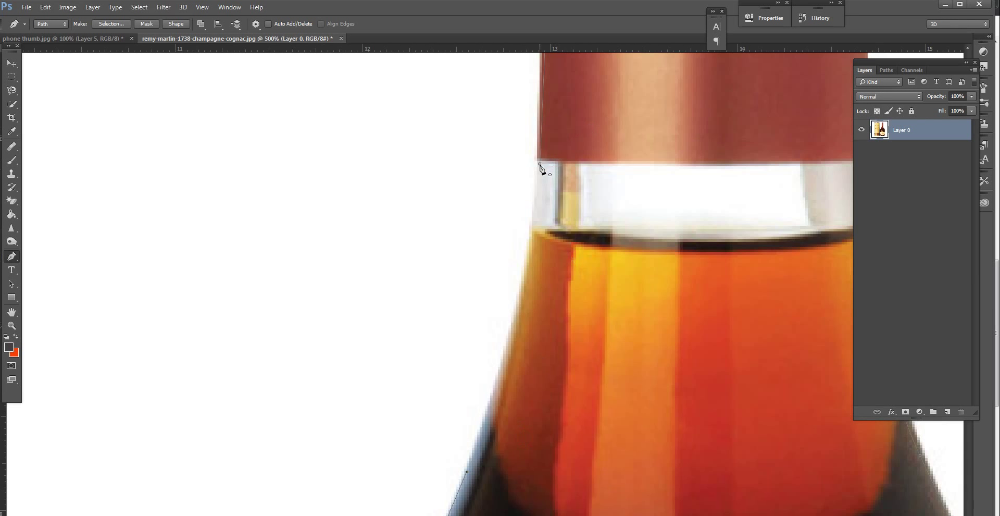
pyautogui.moveTo(539, 163); pyautogui.dragTo(543, 125)
pyautogui.moveTo(547, 26)
pyautogui.mouseDown()
pyautogui.moveTo(556, 109)
pyautogui.moveTo(542, 114)
pyautogui.mouseUp()
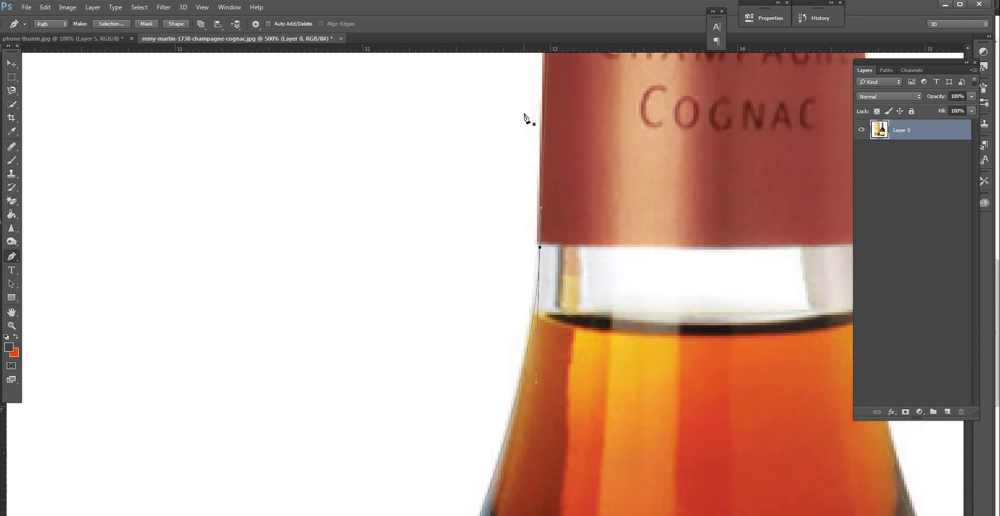
pyautogui.hotkey('ctrl', '0')
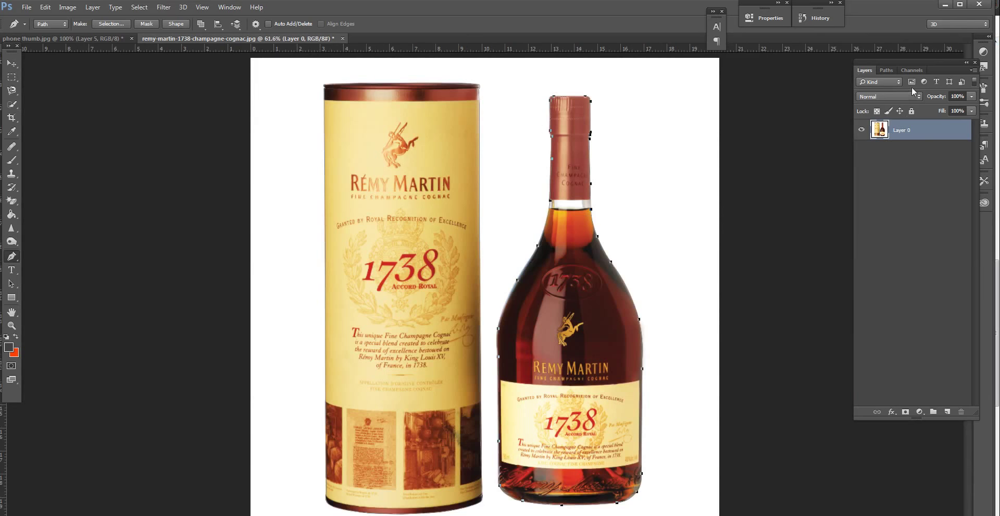
# Load the traced path as a selection, invert it and delete the white background
pyautogui.click(886, 70)
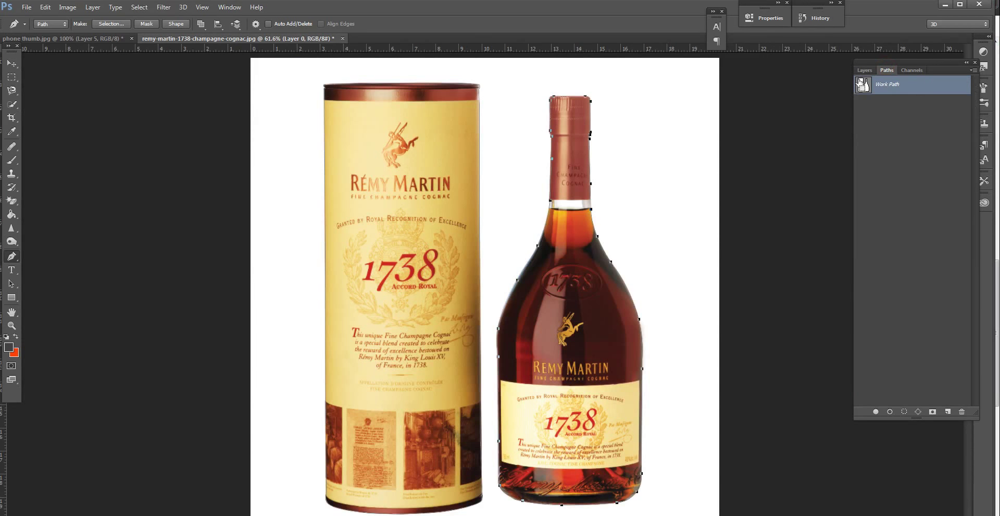
pyautogui.keyDown('ctrl'); pyautogui.click(863, 84); pyautogui.keyUp('ctrl')
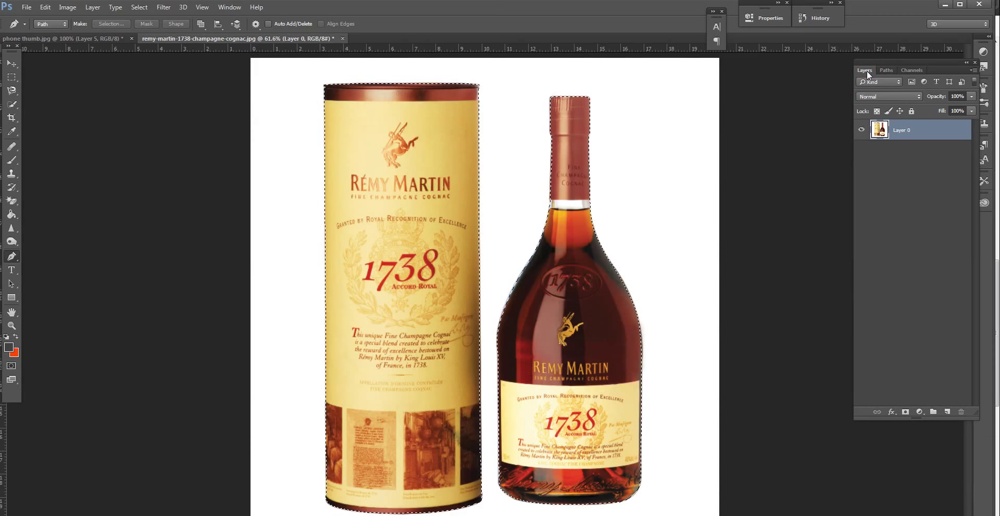
pyautogui.hotkey('ctrl', 'shift', 'i')
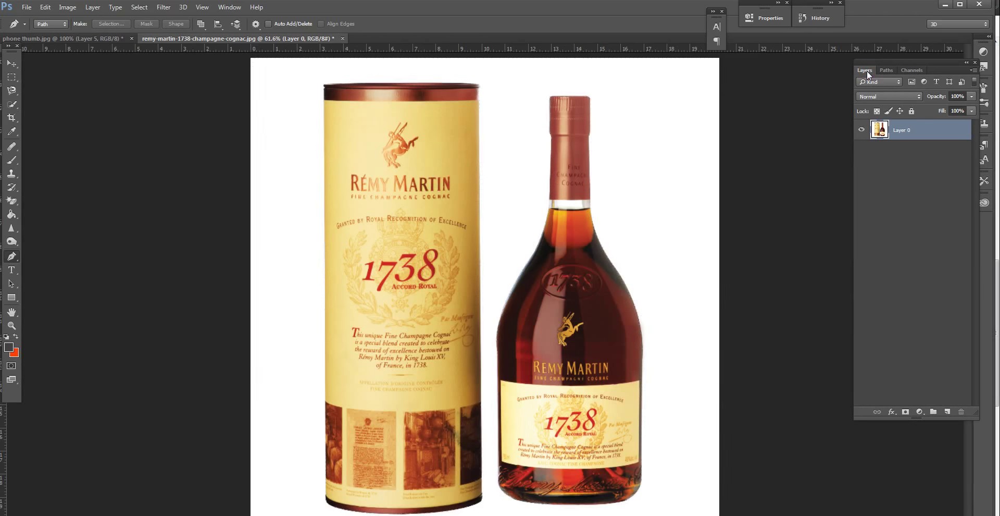
pyautogui.press('Delete')
pyautogui.hotkey('ctrl', 'd')
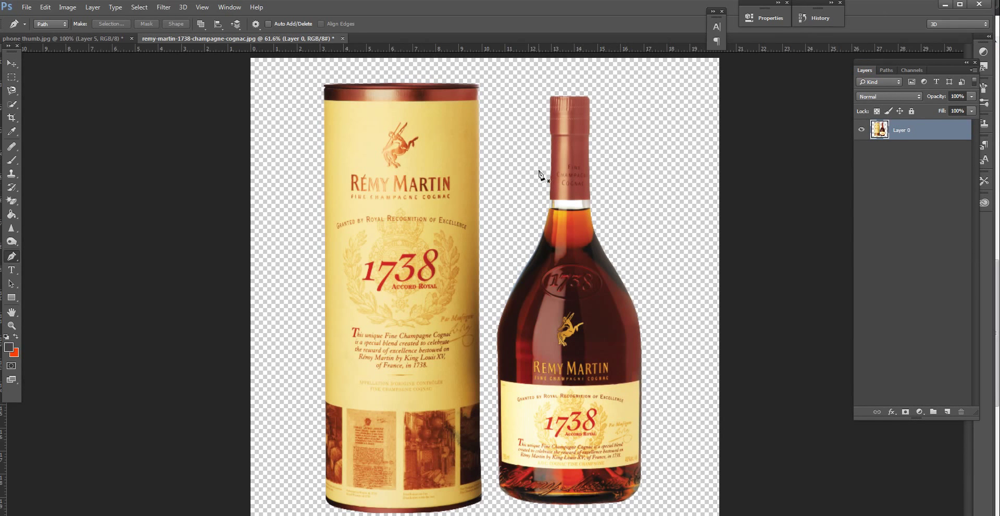
# Drag the crop past the image's top-left and bottom-right corners to enlarge the canvas
pyautogui.hotkey('ctrl', '-')
pyautogui.hotkey('ctrl', '-')
pyautogui.press('c')
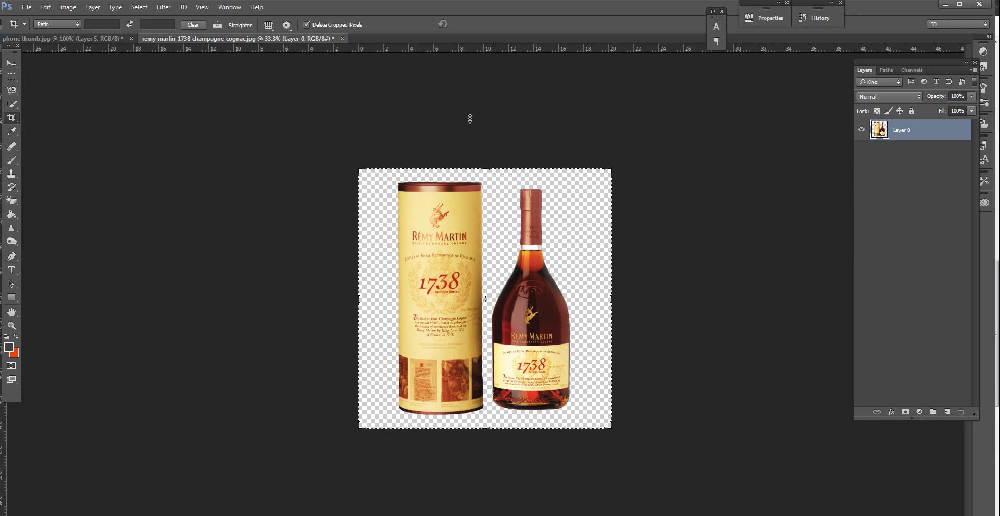
pyautogui.moveTo(360, 169); pyautogui.dragTo(282, 115)
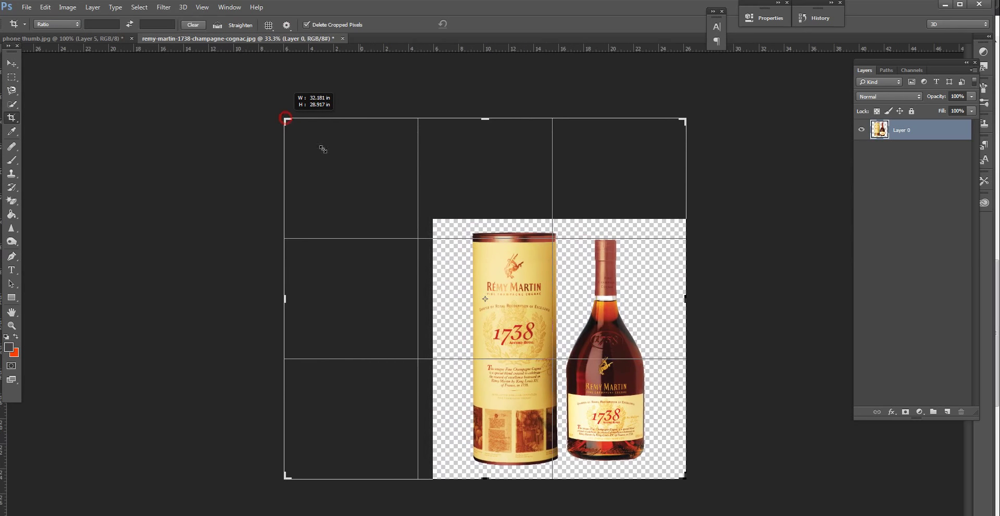
pyautogui.moveTo(683, 475)
pyautogui.mouseDown()
pyautogui.moveTo(756, 505)
pyautogui.moveTo(748, 496)
pyautogui.mouseUp()
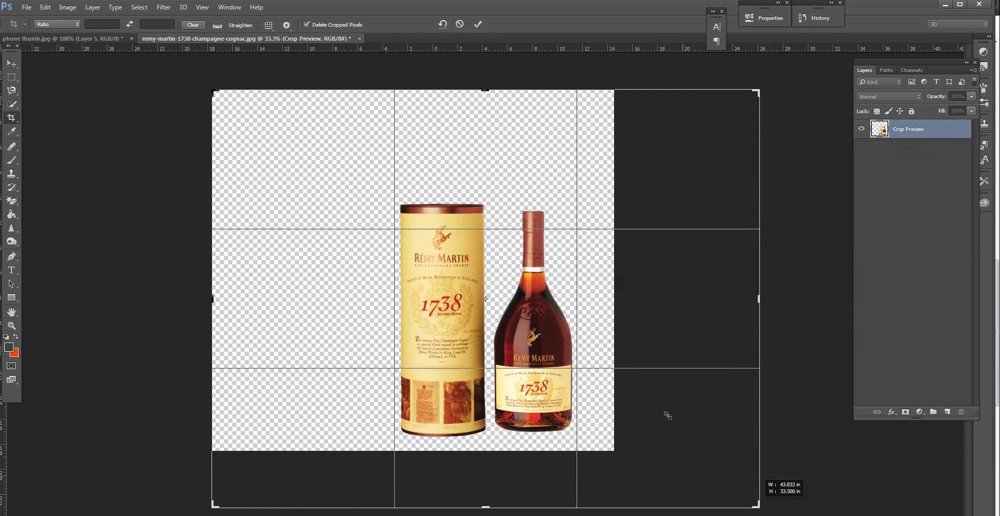
pyautogui.press('Escape')
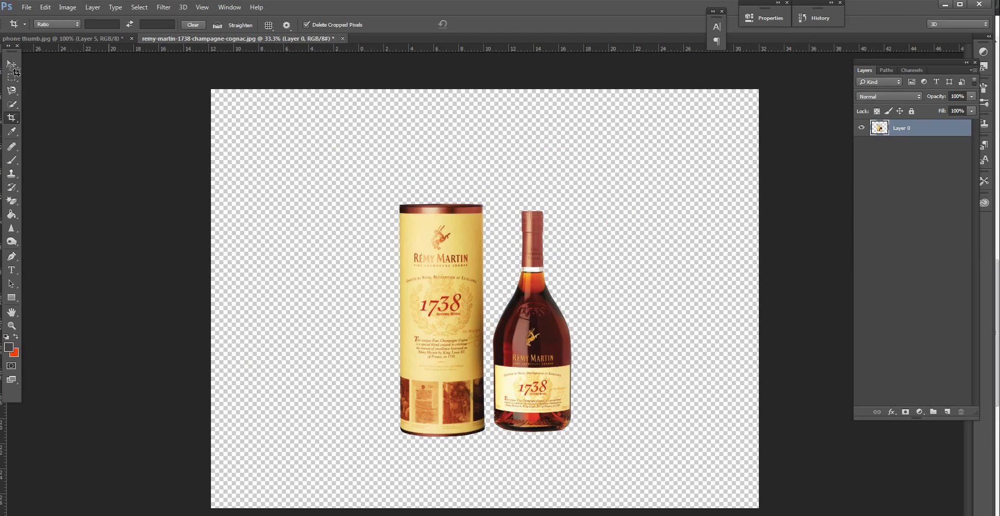
pyautogui.click(11, 63)
pyautogui.click(11, 77)
# Marquee-select the bottle and cut-paste it onto its own layer, Layer 1
pyautogui.moveTo(593, 458); pyautogui.dragTo(490, 135)
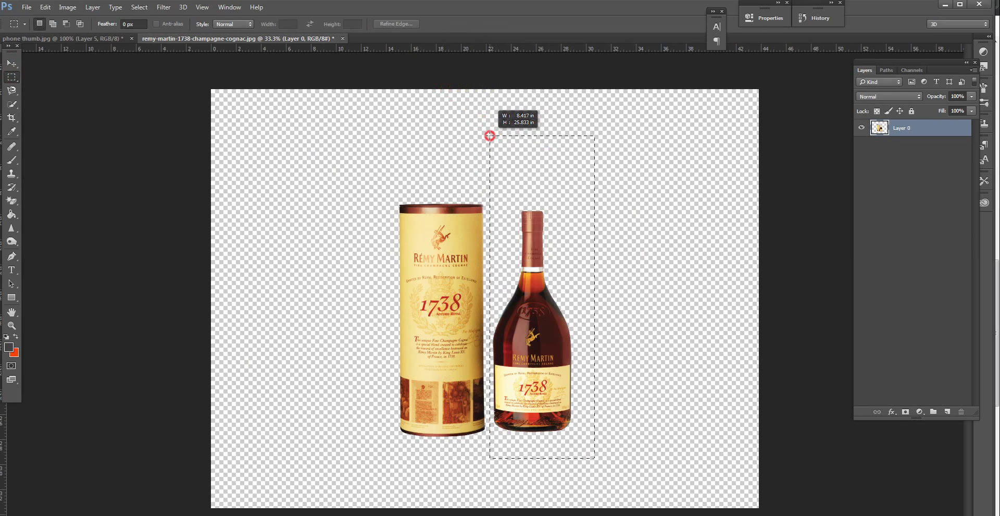
pyautogui.hotkey('ctrl', 'x')
pyautogui.hotkey('ctrl', 'v')
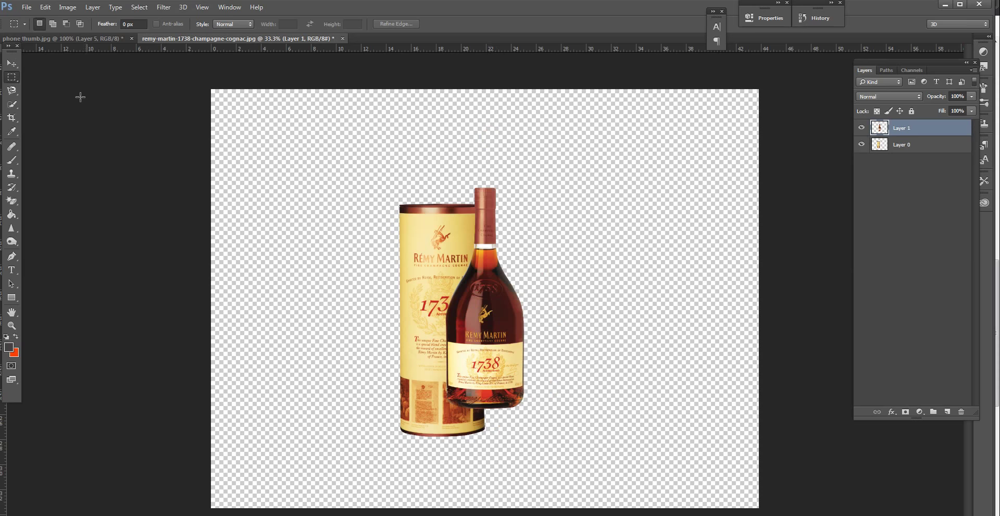
# Move the bottle down in front of the tube, nudging it slightly right and down
pyautogui.click(11, 63)
pyautogui.moveTo(502, 333); pyautogui.dragTo(506, 381)
pyautogui.hotkey('shift', 'Down')
pyautogui.hotkey('shift', 'Right')
pyautogui.hotkey('shift', 'Right')
pyautogui.hotkey('shift', 'Right')
pyautogui.hotkey('shift', 'Right')
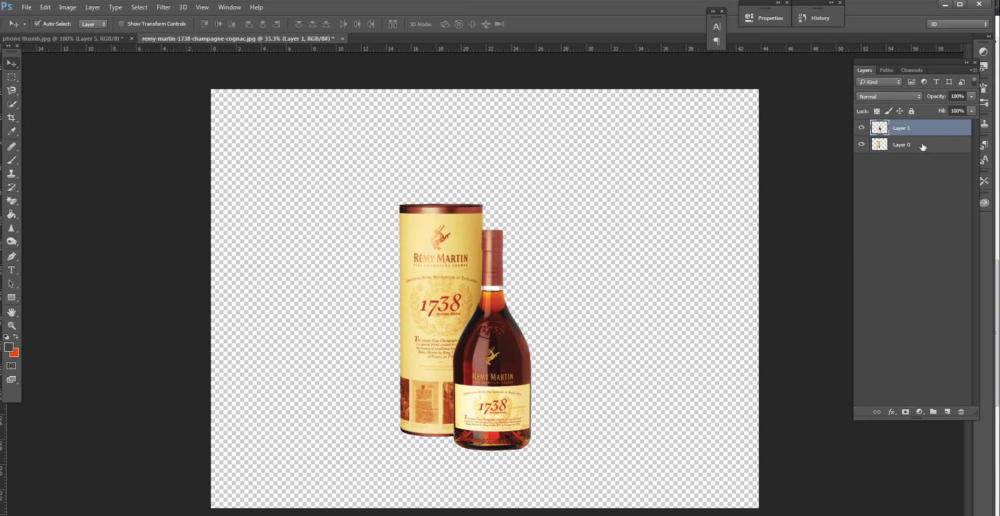
pyautogui.click(922, 147)
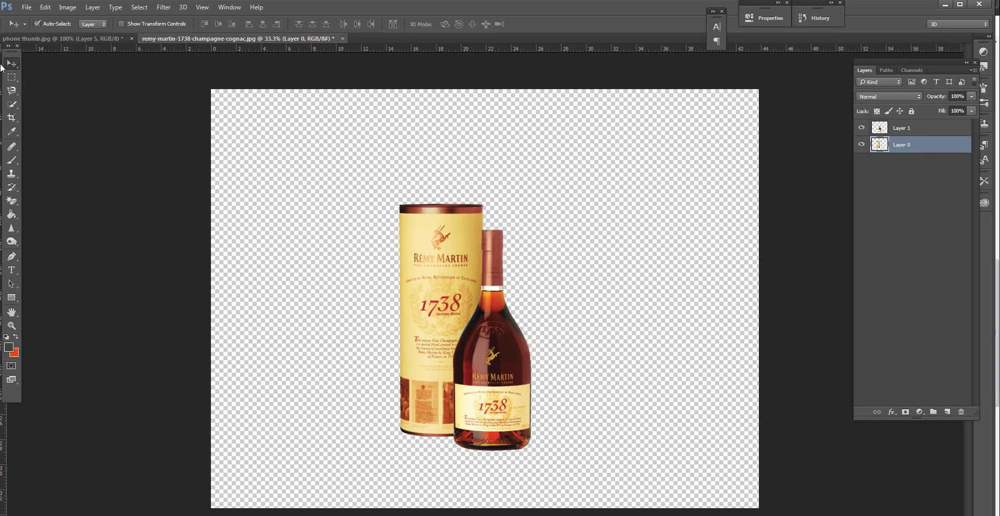
pyautogui.click(389, 143)
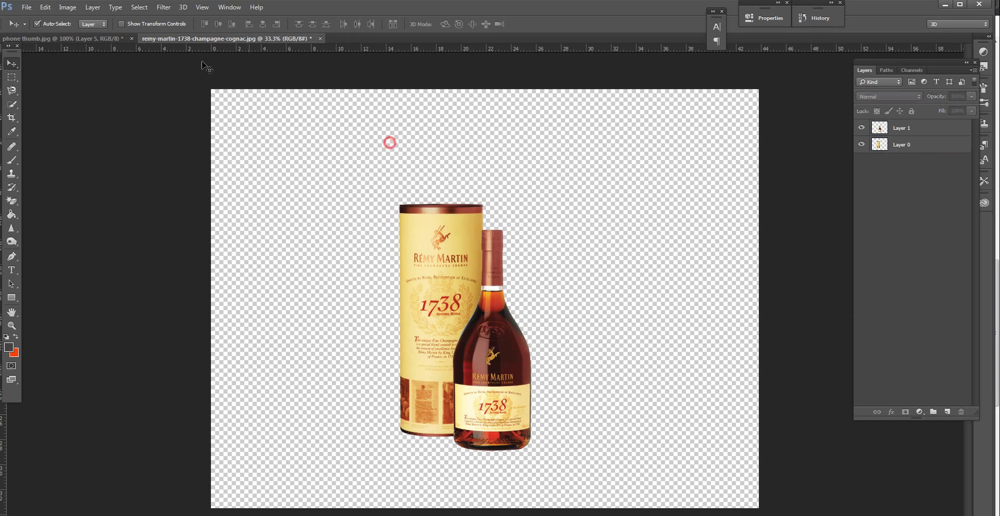
pyautogui.click(26, 7)
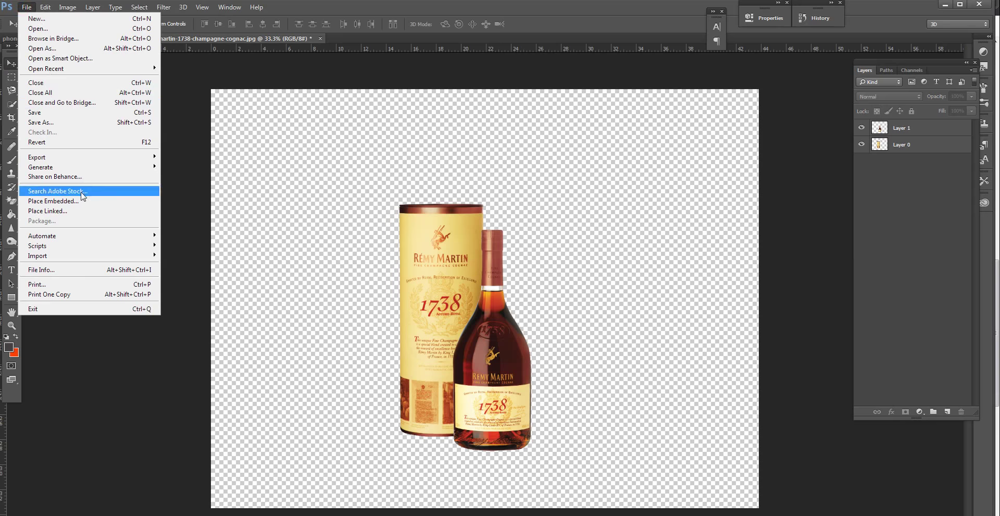
# Place the brick-wall photo 131493 embedded, scale it over the canvas, and move its layer below the products
pyautogui.click(65, 201)
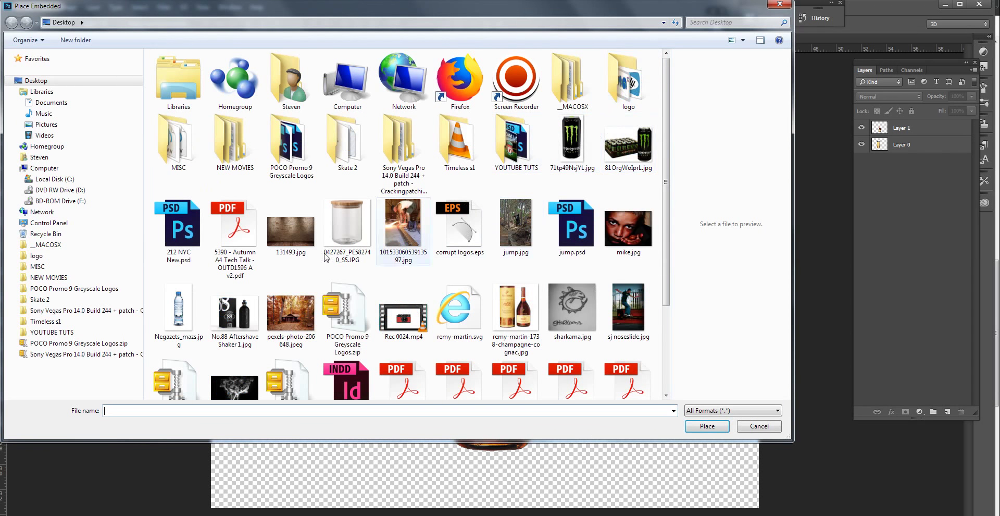
pyautogui.doubleClick(296, 226)
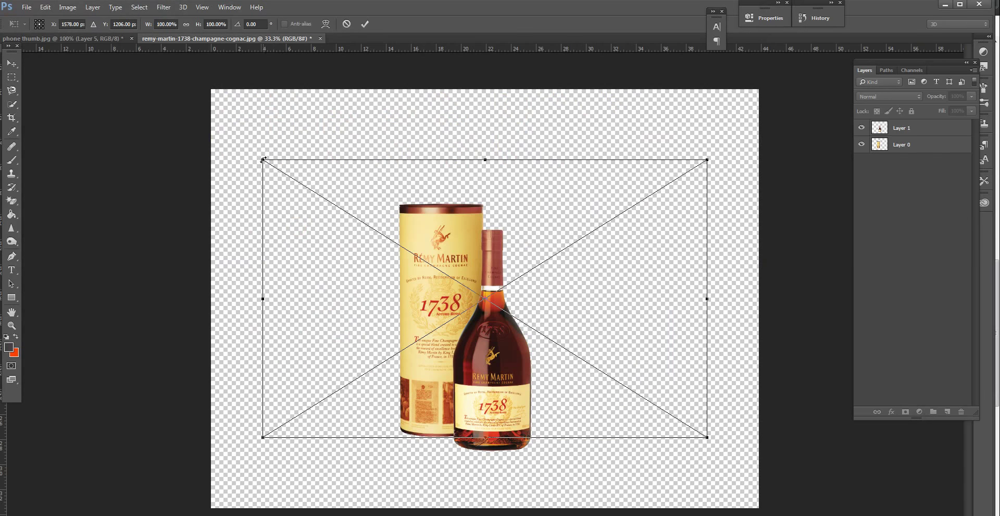
pyautogui.moveTo(263, 159); pyautogui.dragTo(144, 74)
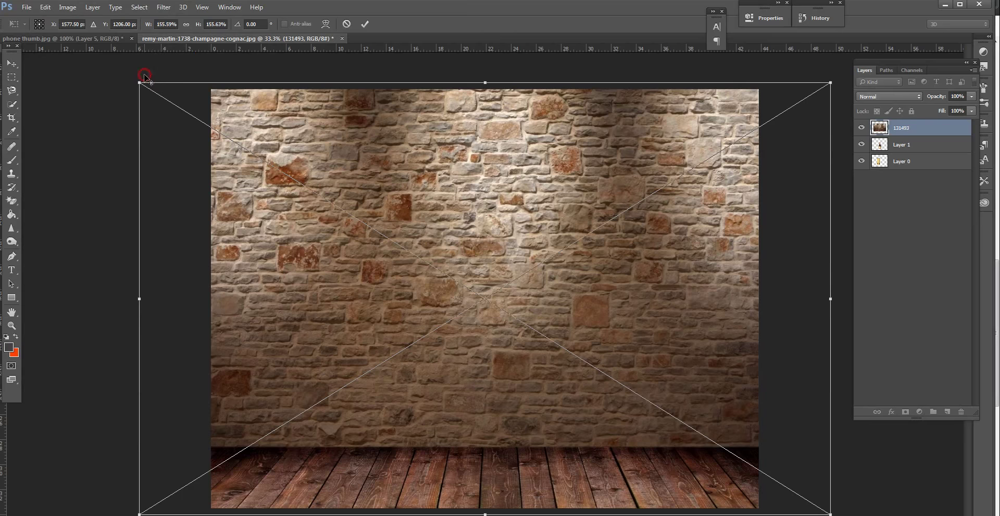
pyautogui.press('Return')
pyautogui.moveTo(920, 133); pyautogui.dragTo(922, 172)
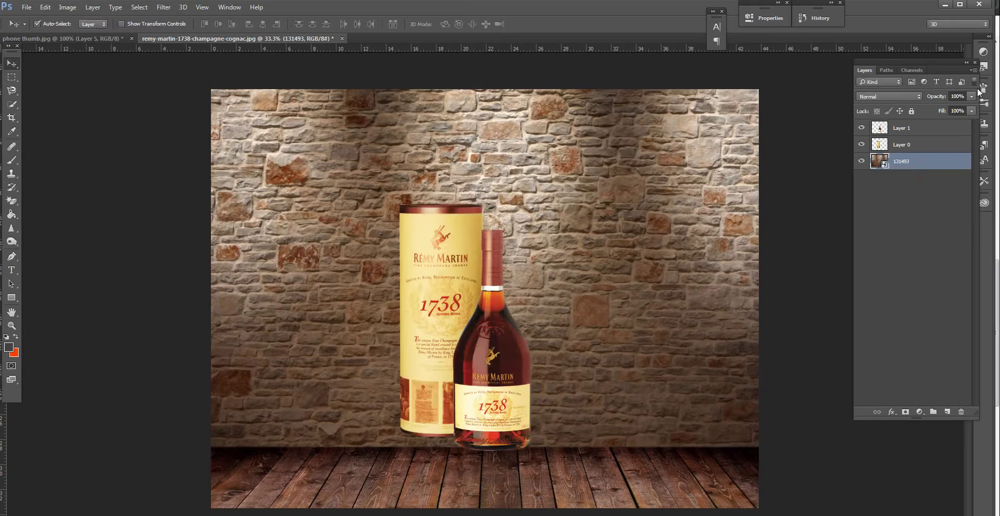
pyautogui.click(972, 71)
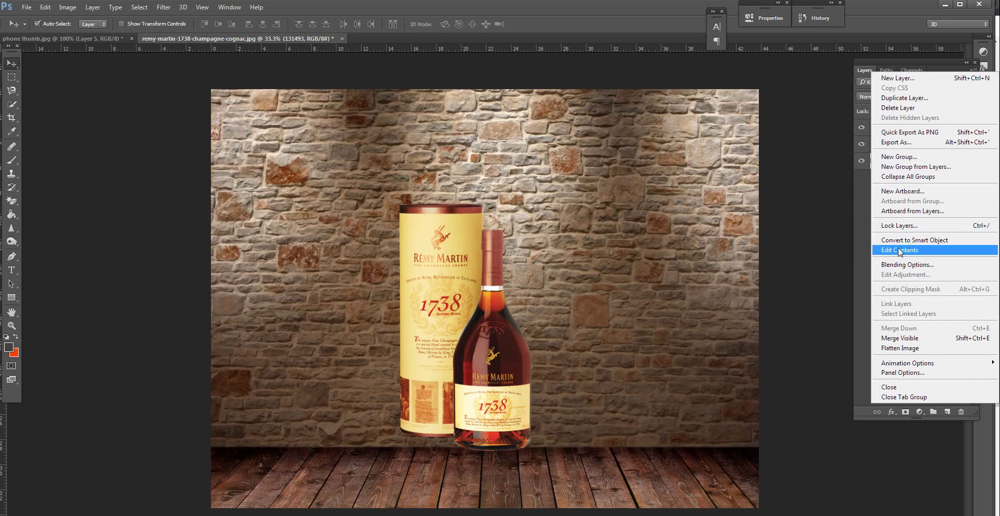
# Lower the brick wall image slightly on the canvas
pyautogui.click(864, 224)
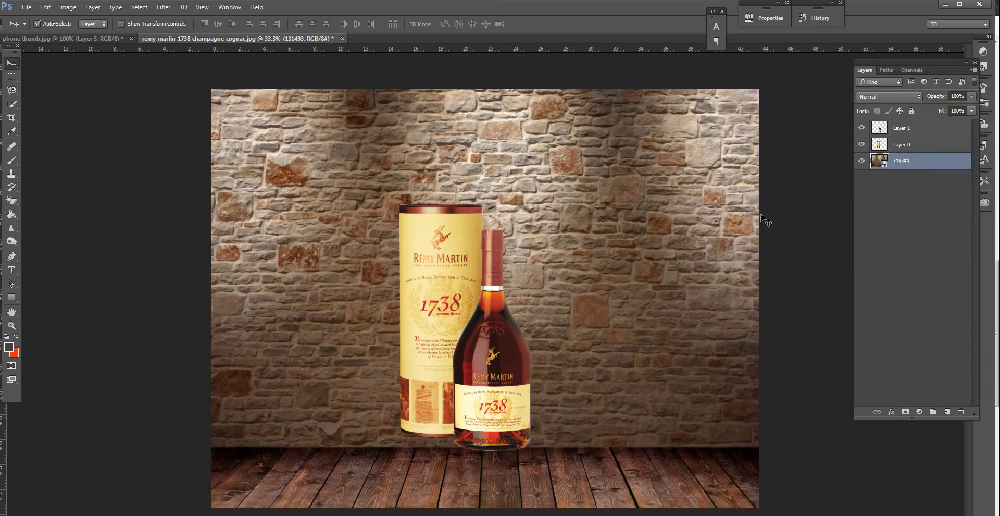
pyautogui.hotkey('ctrl', '-')
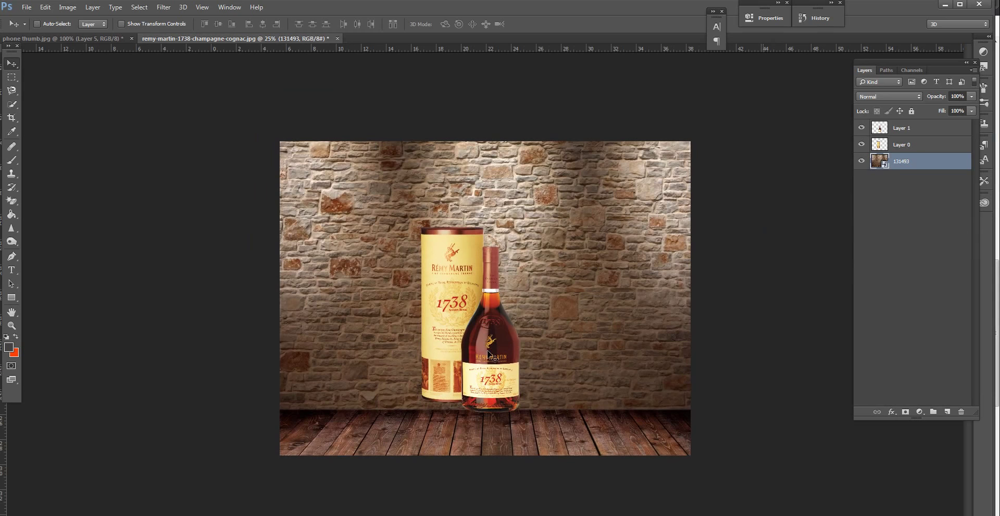
pyautogui.moveTo(614, 359)
pyautogui.mouseDown()
pyautogui.moveTo(614, 415)
pyautogui.moveTo(613, 320)
pyautogui.mouseUp()
# Copy the wooden floor strip to Layer 2 and stretch it down and wider across the canvas bottom
pyautogui.press('m')
pyautogui.moveTo(718, 464); pyautogui.dragTo(77, 369)
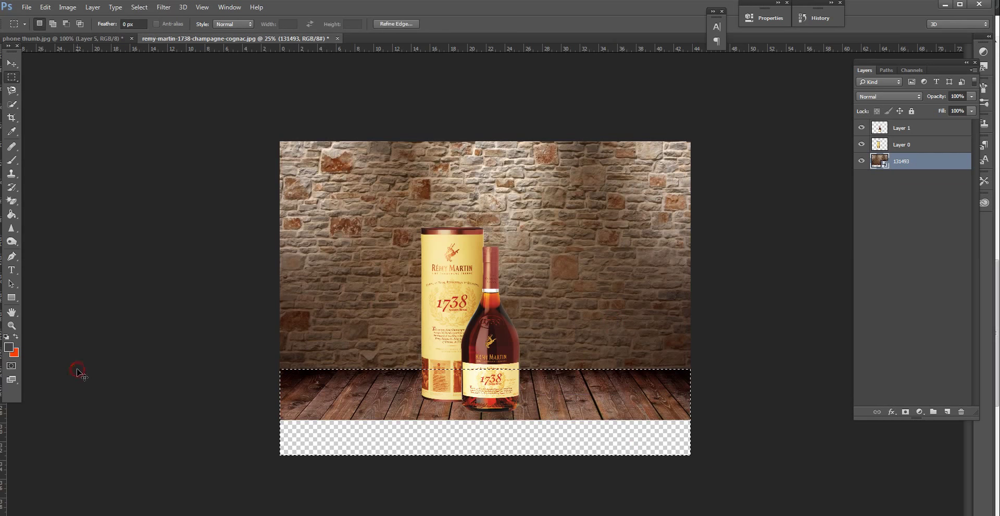
pyautogui.hotkey('ctrl', 'j')
pyautogui.hotkey('ctrl', 't')
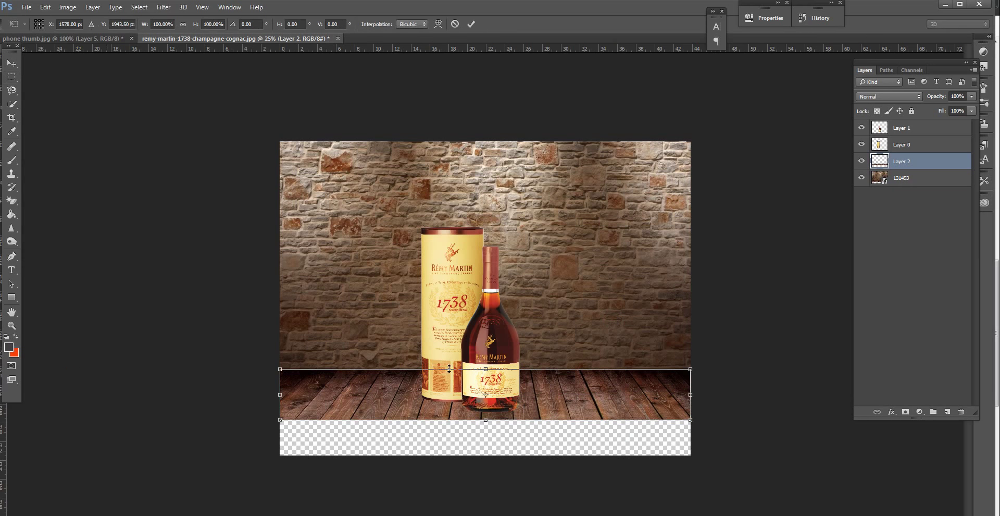
pyautogui.moveTo(485, 421); pyautogui.dragTo(485, 455)
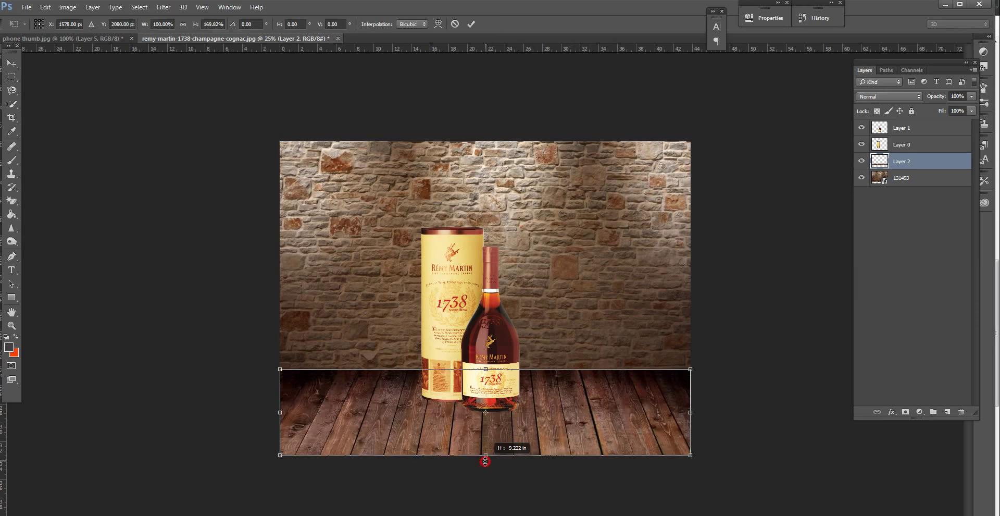
pyautogui.moveTo(690, 412); pyautogui.dragTo(702, 412)
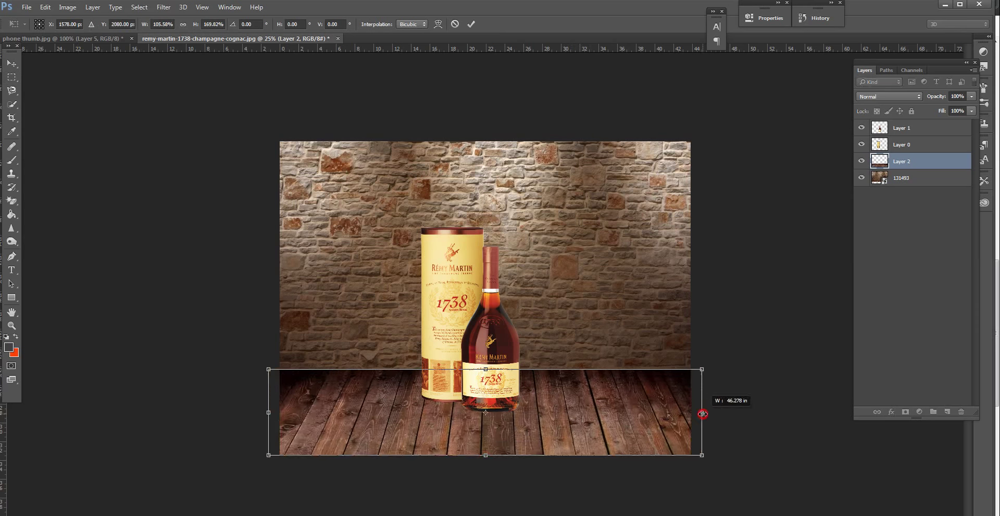
pyautogui.press('Return')
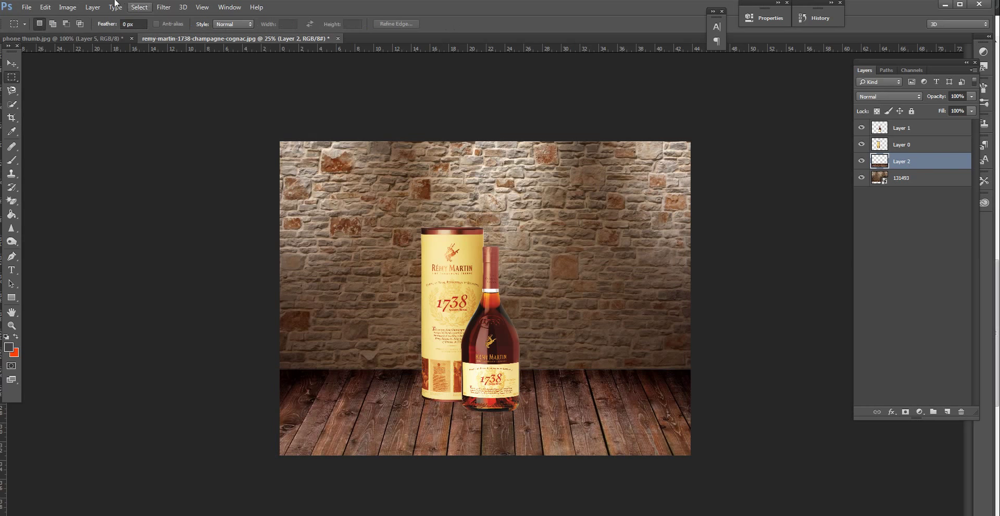
pyautogui.click(164, 7)
pyautogui.moveTo(168, 122)
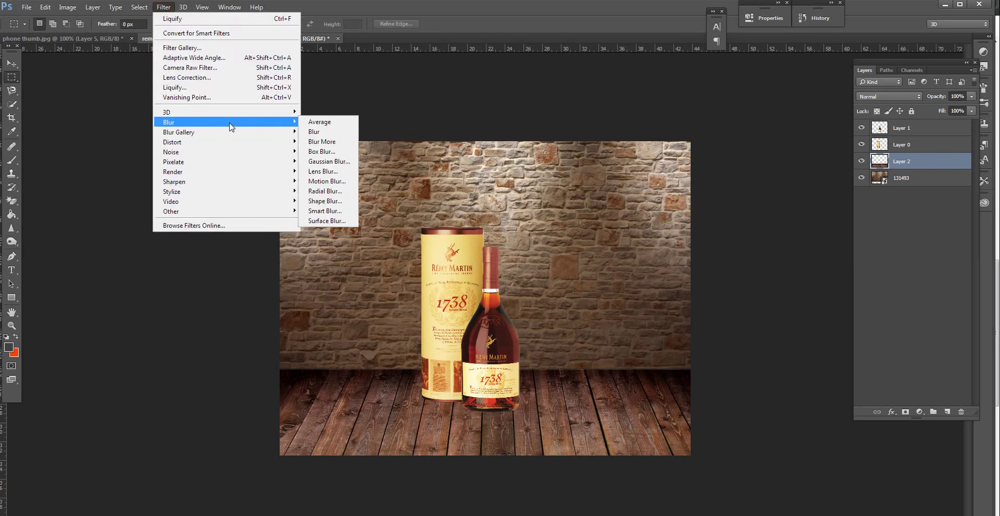
# Apply a 52.1-pixel Gaussian Blur to the Layer 2 floor copy
pyautogui.click(335, 163)
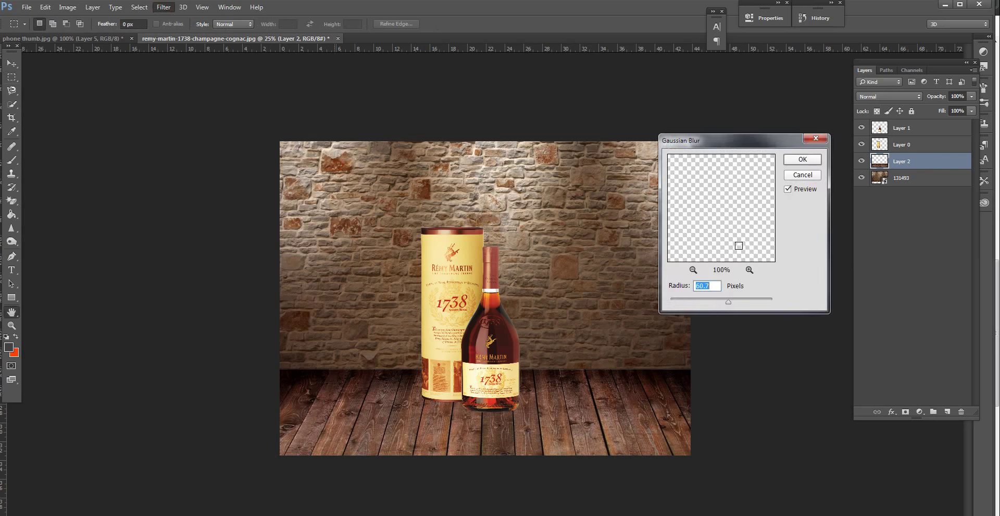
pyautogui.click(714, 301)
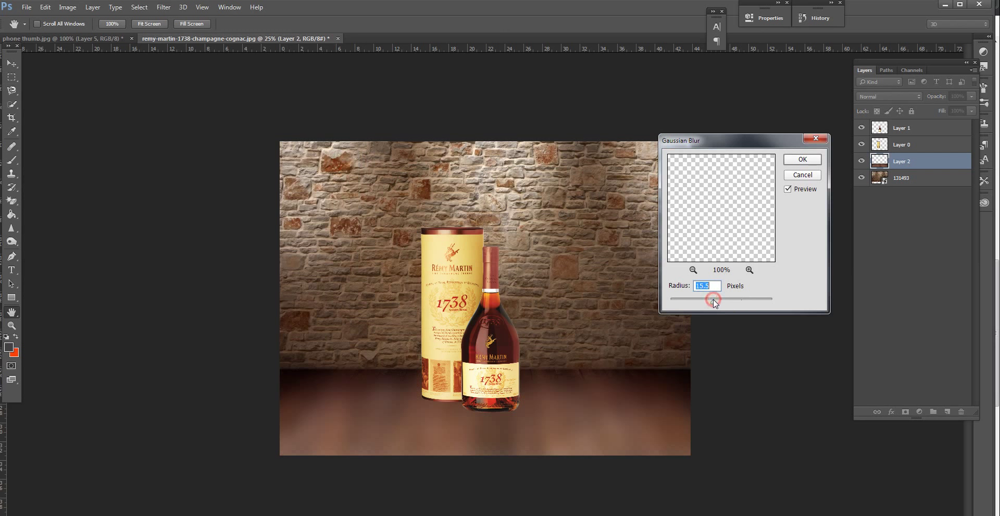
pyautogui.moveTo(714, 302); pyautogui.dragTo(735, 307)
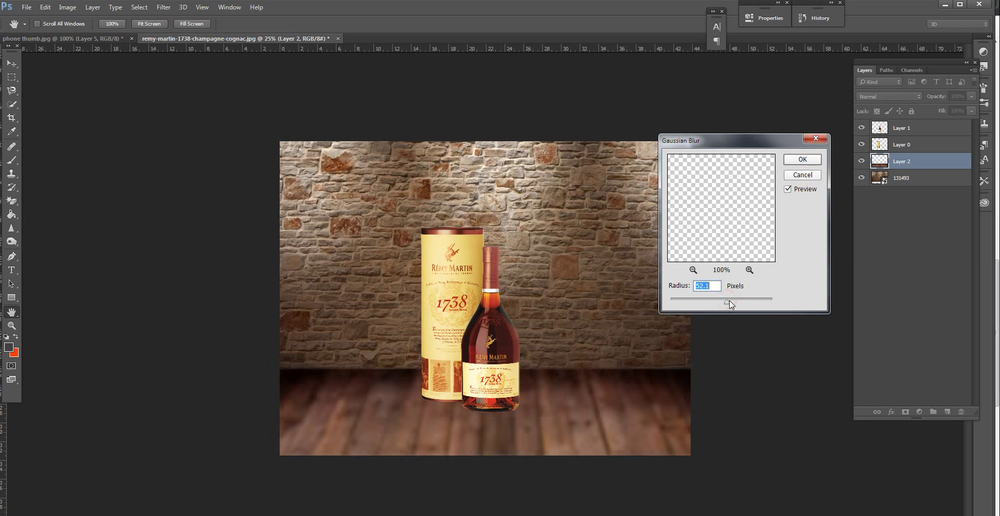
pyautogui.click(802, 158)
# Give Layer 2 a black Color Overlay style in Overlay blend mode at 80% opacity
pyautogui.doubleClick(928, 161)
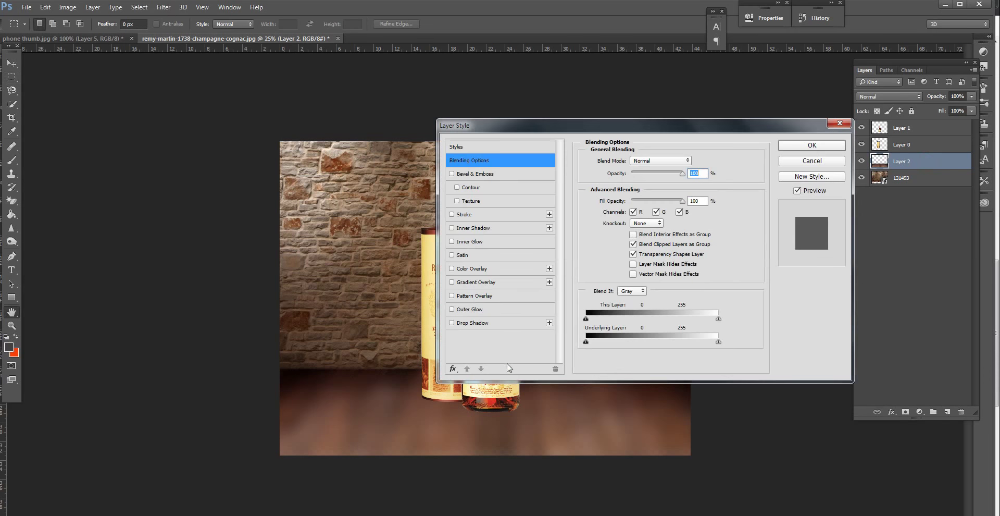
pyautogui.click(482, 271)
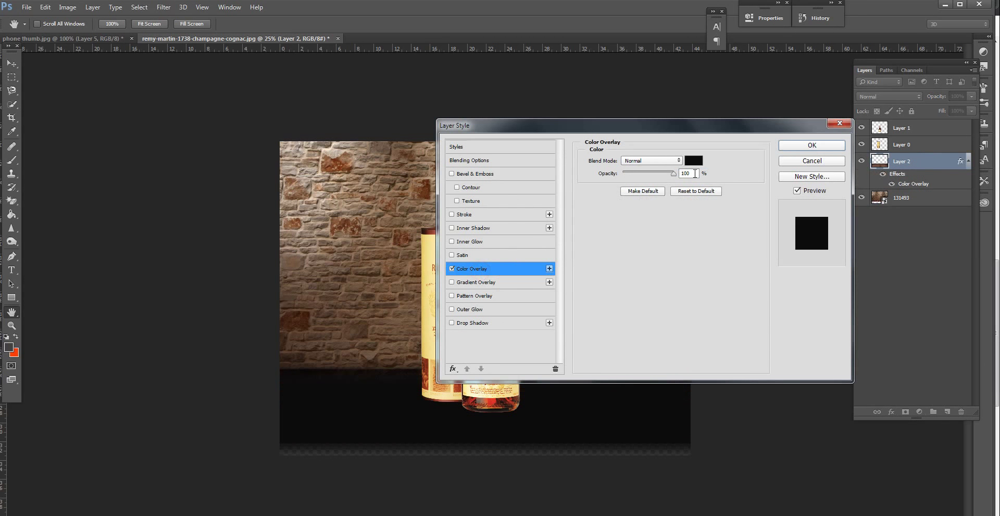
pyautogui.click(677, 161)
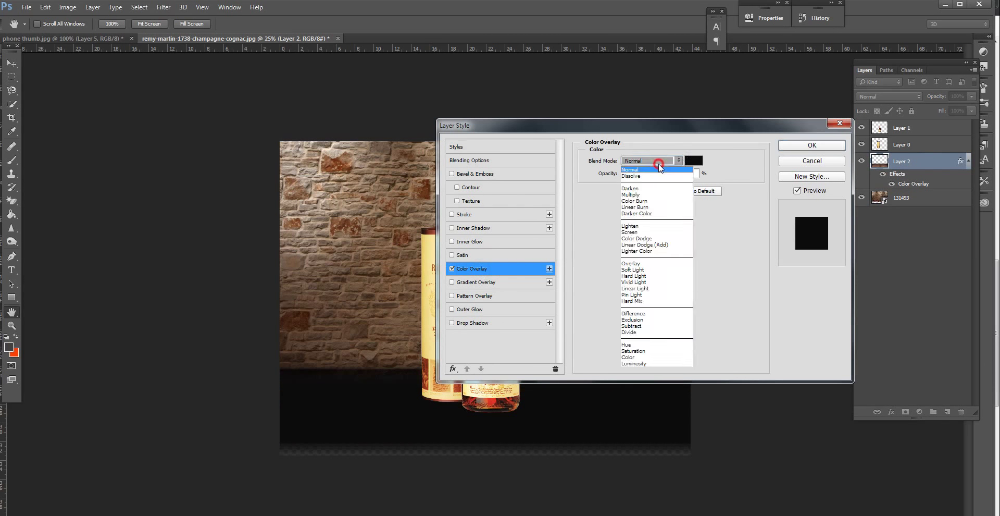
pyautogui.click(647, 193)
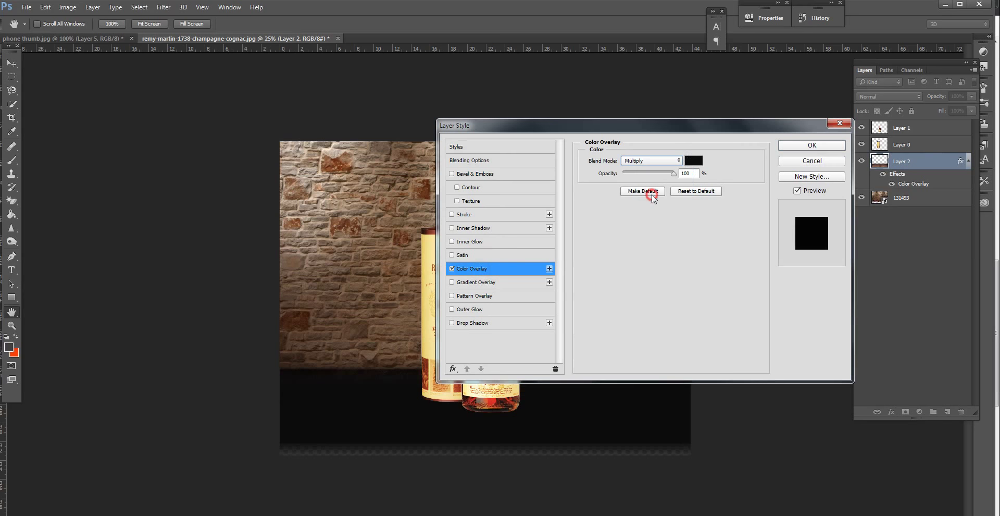
pyautogui.click(636, 162)
pyautogui.click(637, 265)
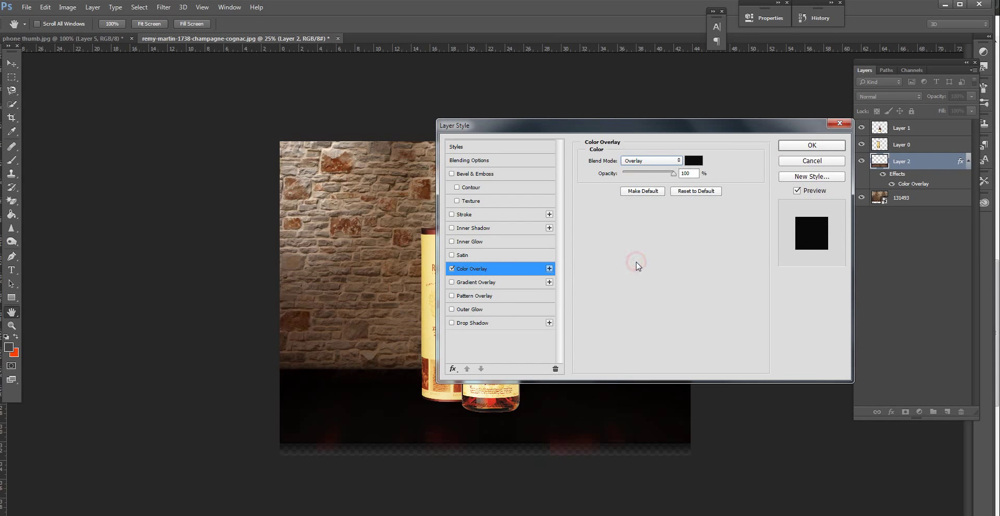
pyautogui.moveTo(650, 173); pyautogui.dragTo(666, 172)
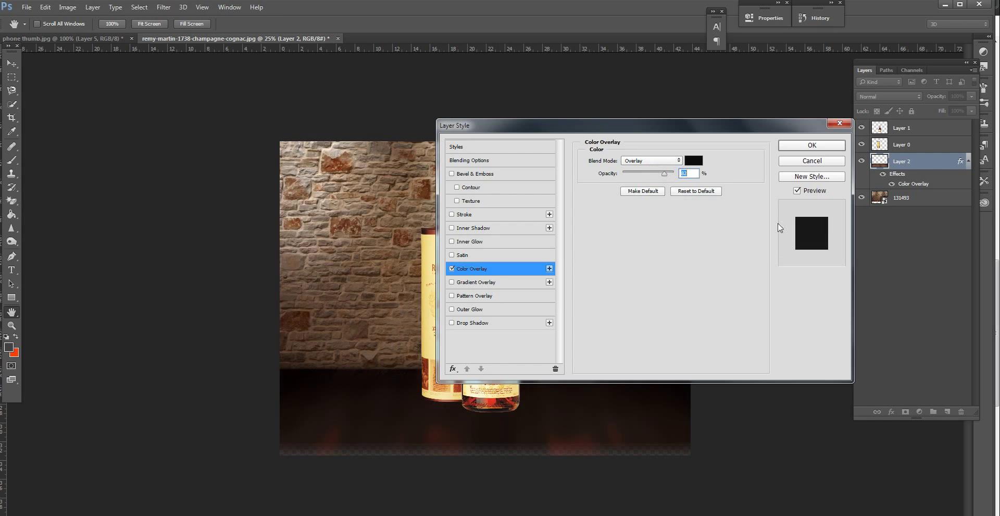
pyautogui.click(793, 148)
pyautogui.hotkey('ctrl', 't')
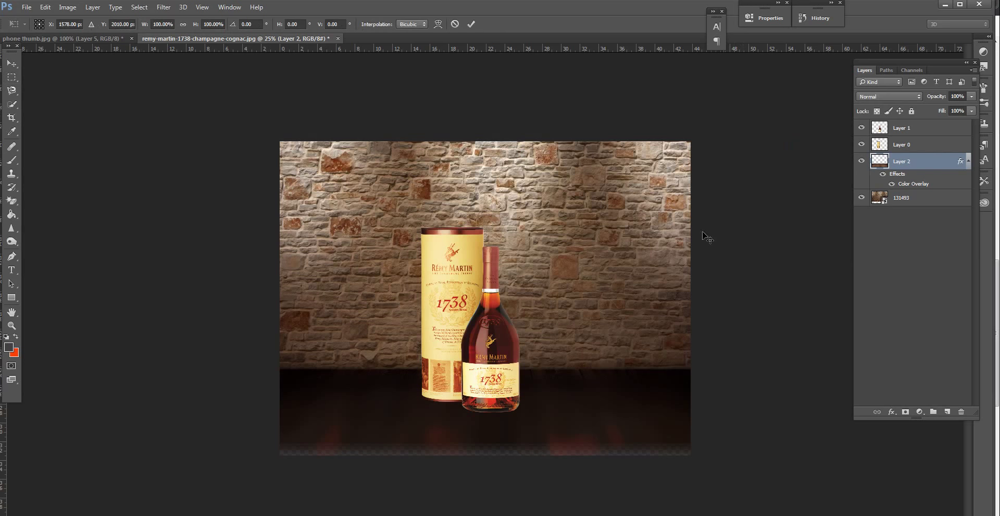
# Stretch Layer 2 vertically to about 145% so its top rises over the wall's lower edge
pyautogui.moveTo(489, 455); pyautogui.dragTo(487, 482)
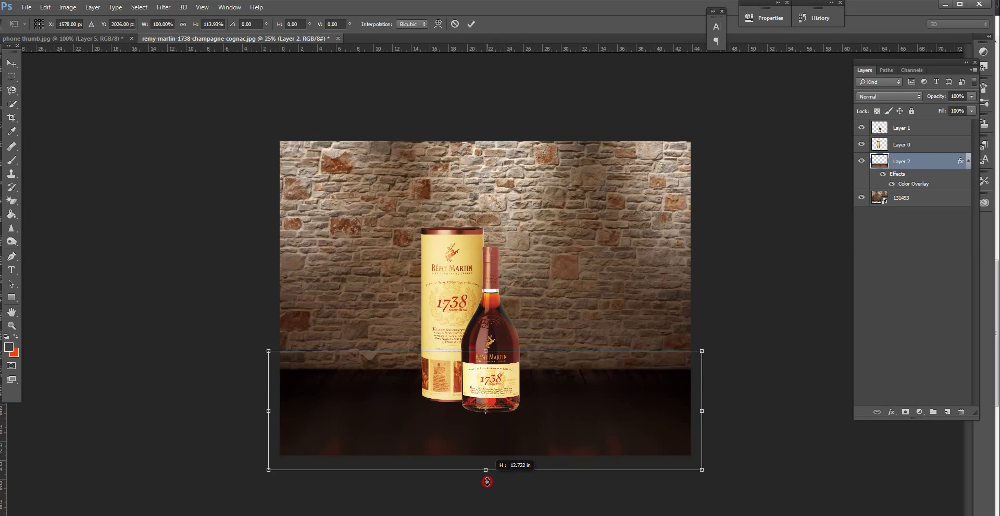
pyautogui.moveTo(486, 482); pyautogui.dragTo(485, 480)
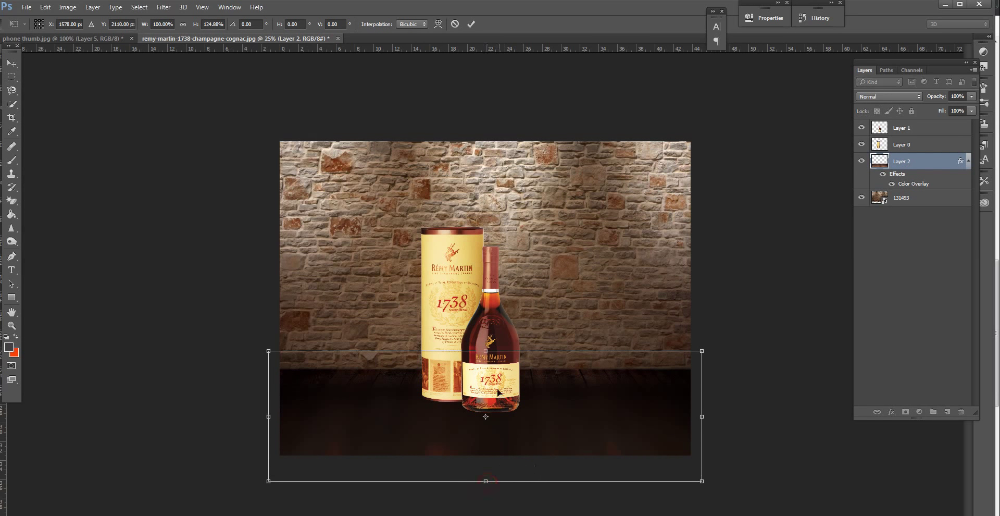
pyautogui.moveTo(485, 351); pyautogui.dragTo(491, 334)
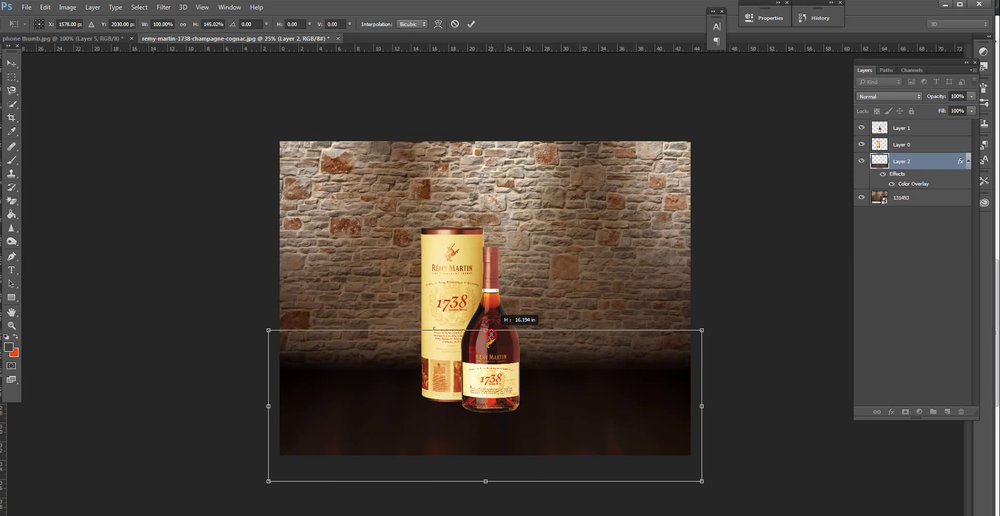
pyautogui.moveTo(490, 332); pyautogui.dragTo(490, 332)
pyautogui.press('Return')
pyautogui.press('m')
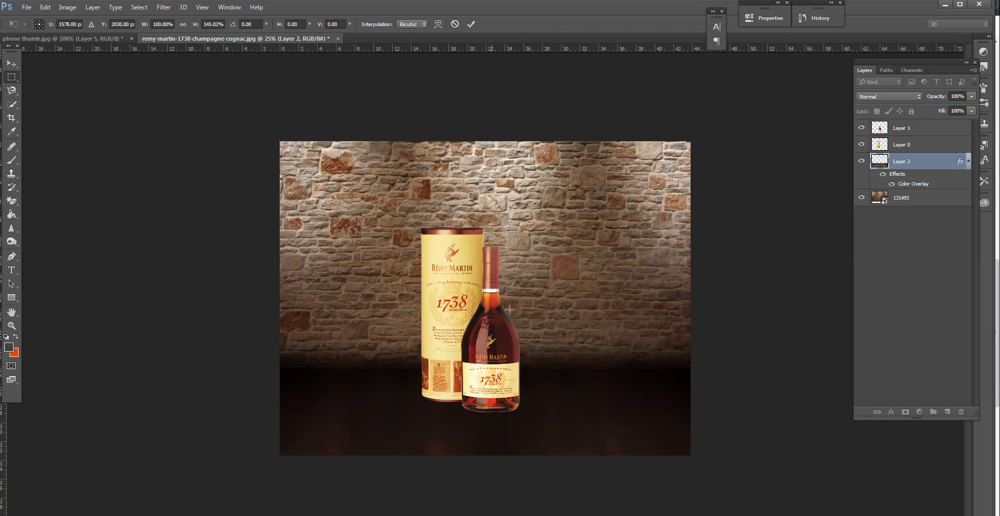
pyautogui.click(928, 149)
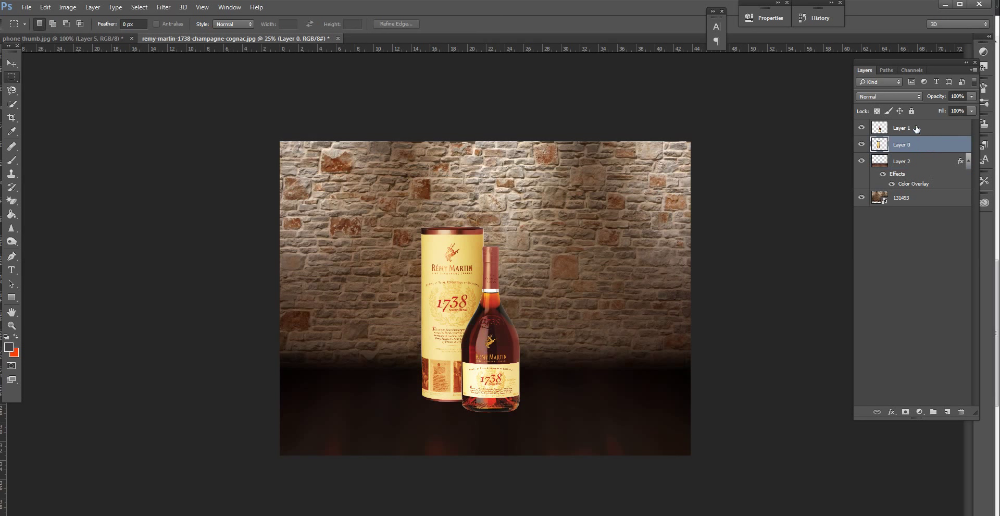
# Duplicate Layer 0 and Layer 1 and flip both copies vertically
pyautogui.keyDown('shift'); pyautogui.click(917, 129); pyautogui.keyUp('shift')
pyautogui.moveTo(922, 138); pyautogui.dragTo(949, 411)
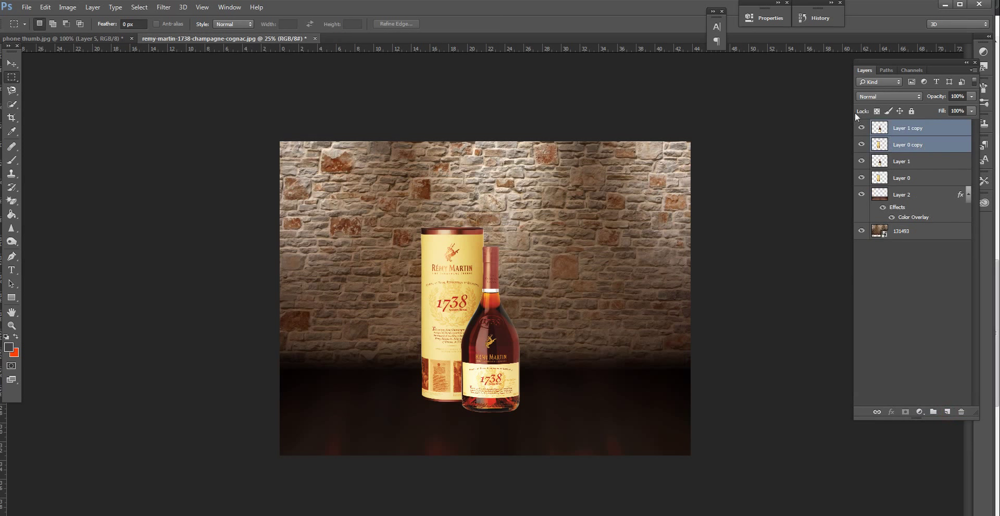
pyautogui.click(45, 7)
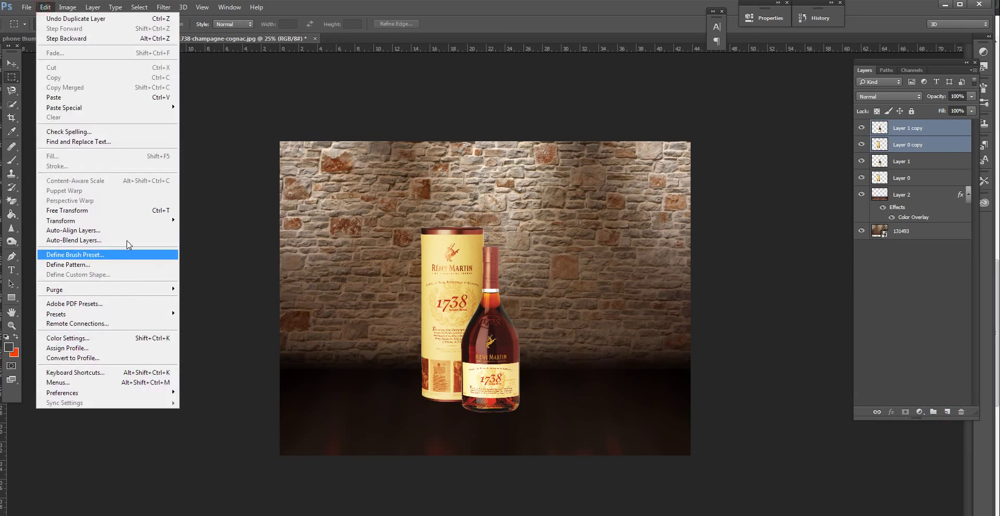
pyautogui.moveTo(61, 220)
pyautogui.click(208, 341)
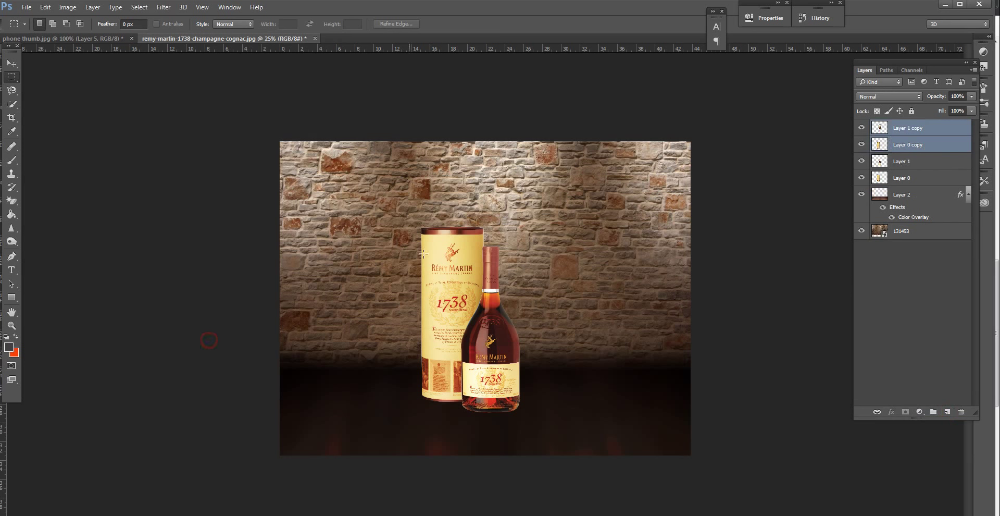
# Move Layer 0 copy down so the flipped tube sits directly beneath the tube's base
pyautogui.click(6, 64)
pyautogui.click(792, 157)
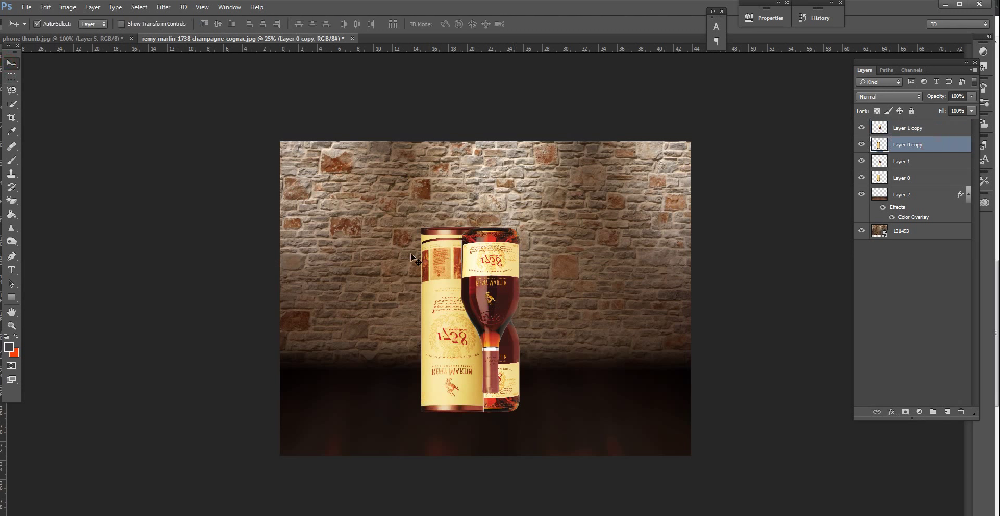
pyautogui.moveTo(447, 257); pyautogui.dragTo(451, 415)
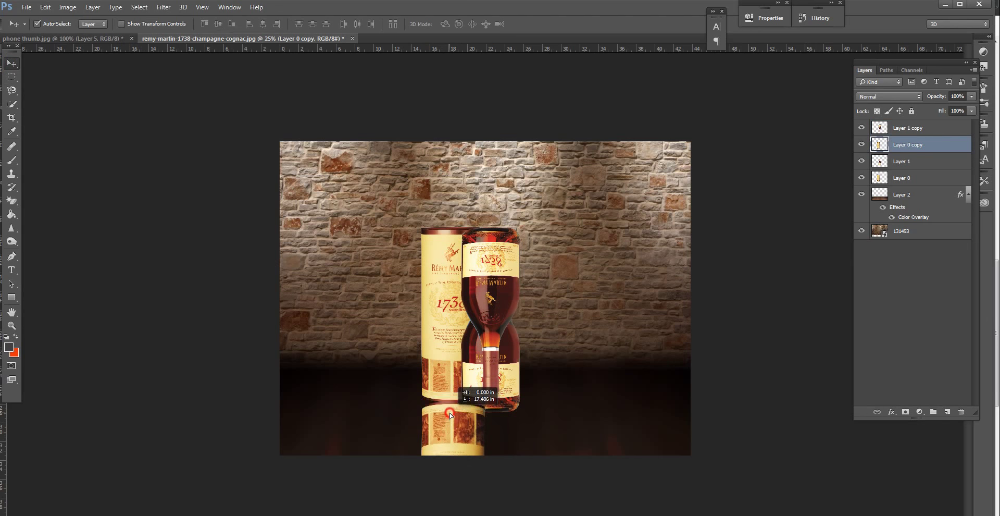
pyautogui.moveTo(451, 416); pyautogui.dragTo(458, 402)
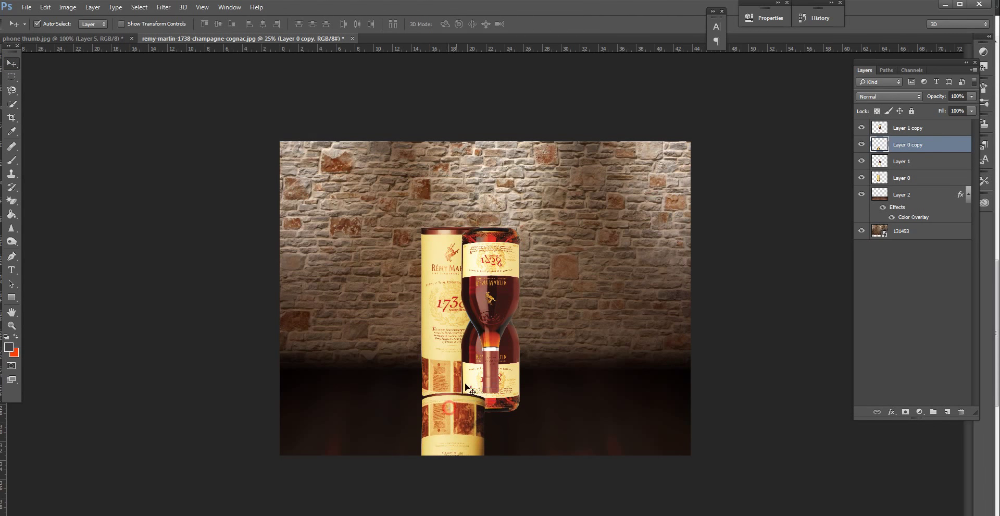
pyautogui.hotkey('ctrl', '+')
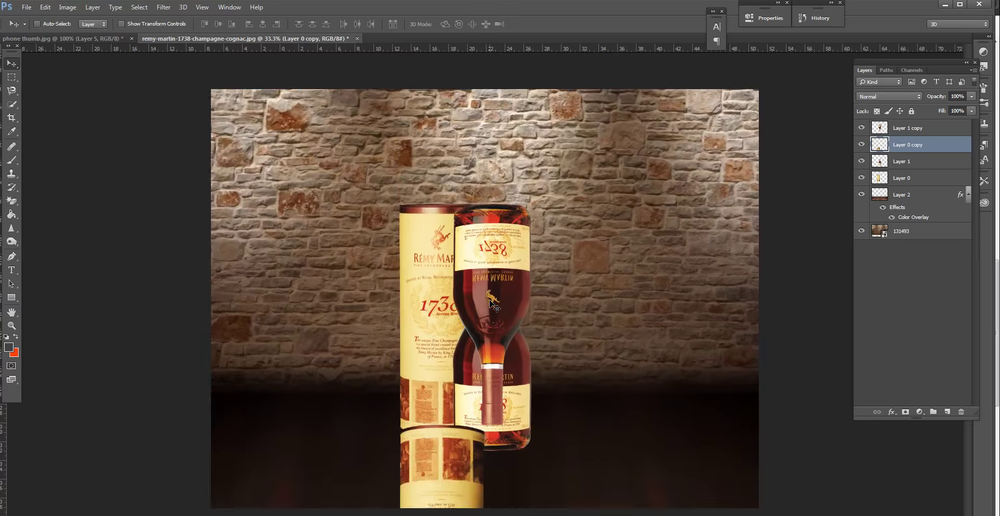
pyautogui.moveTo(448, 359); pyautogui.dragTo(448, 255)
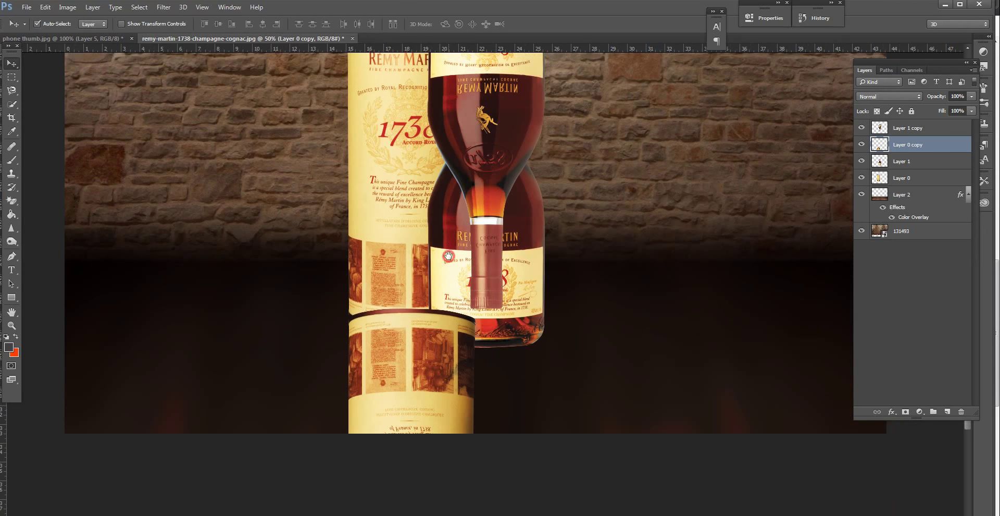
pyautogui.click(164, 7)
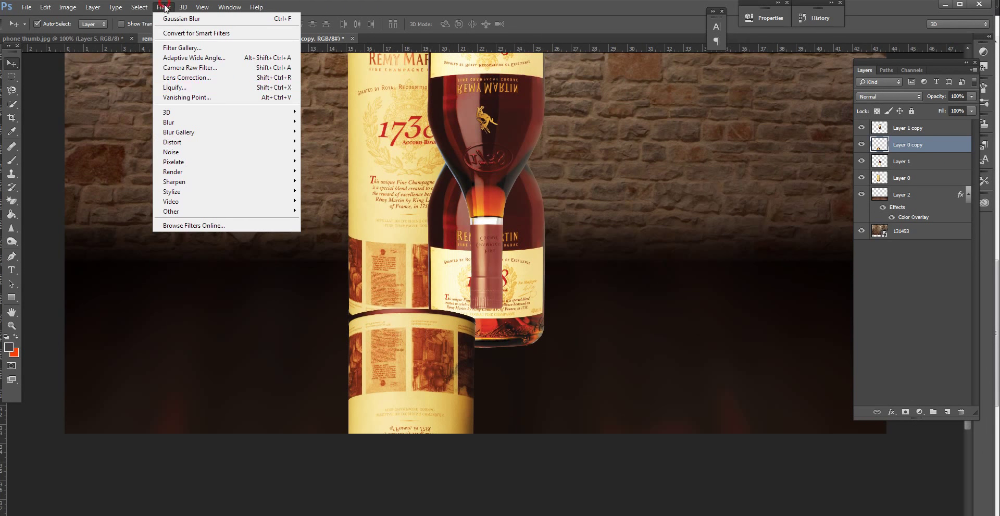
# Use Liquify's Forward Warp to push the flipped tube copy's top edge into a downward curve
pyautogui.click(232, 84)
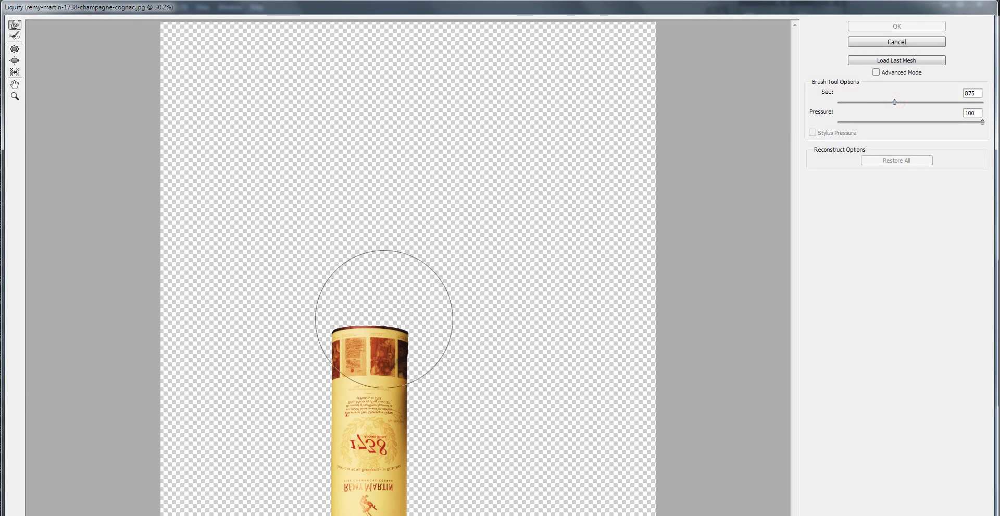
pyautogui.moveTo(369, 270); pyautogui.dragTo(367, 290)
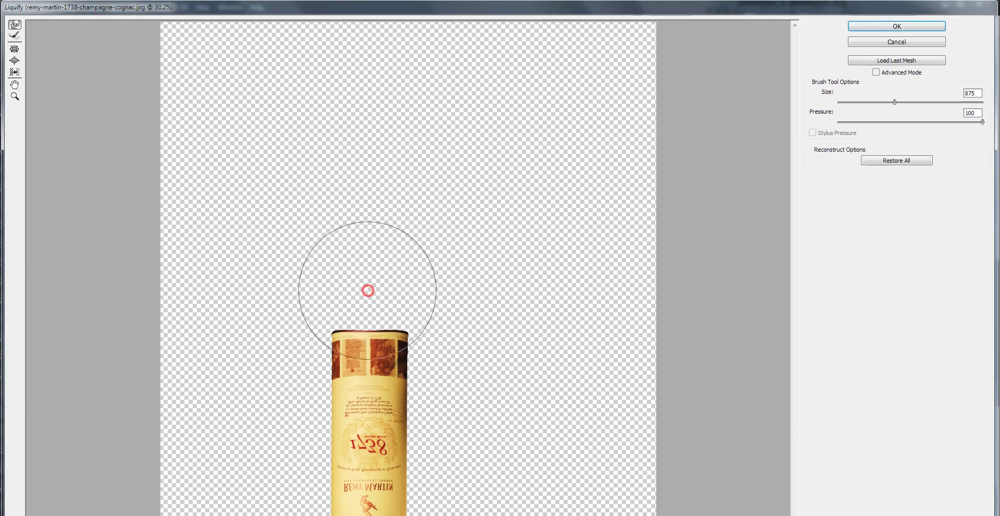
pyautogui.moveTo(368, 292); pyautogui.dragTo(367, 303)
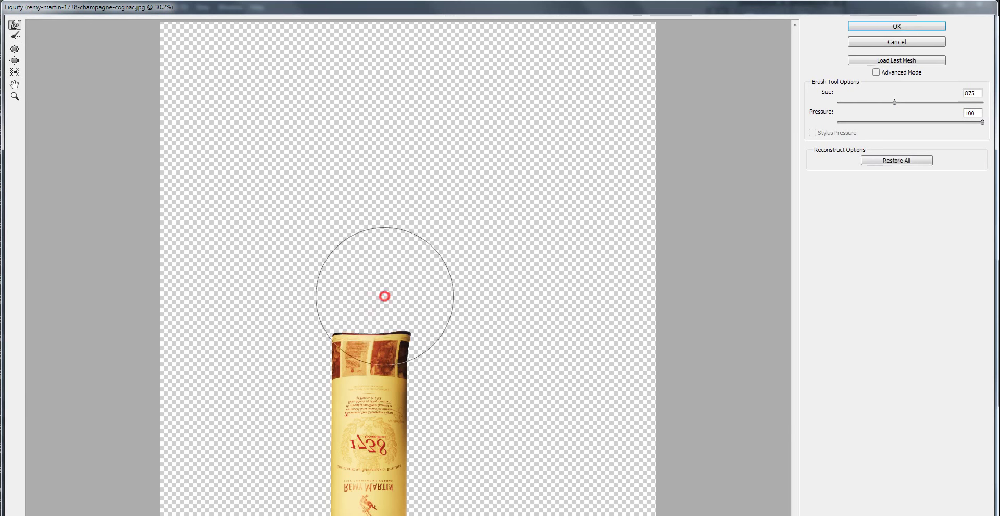
pyautogui.moveTo(368, 302)
pyautogui.mouseDown()
pyautogui.moveTo(401, 300)
pyautogui.moveTo(368, 299)
pyautogui.moveTo(369, 308)
pyautogui.mouseUp()
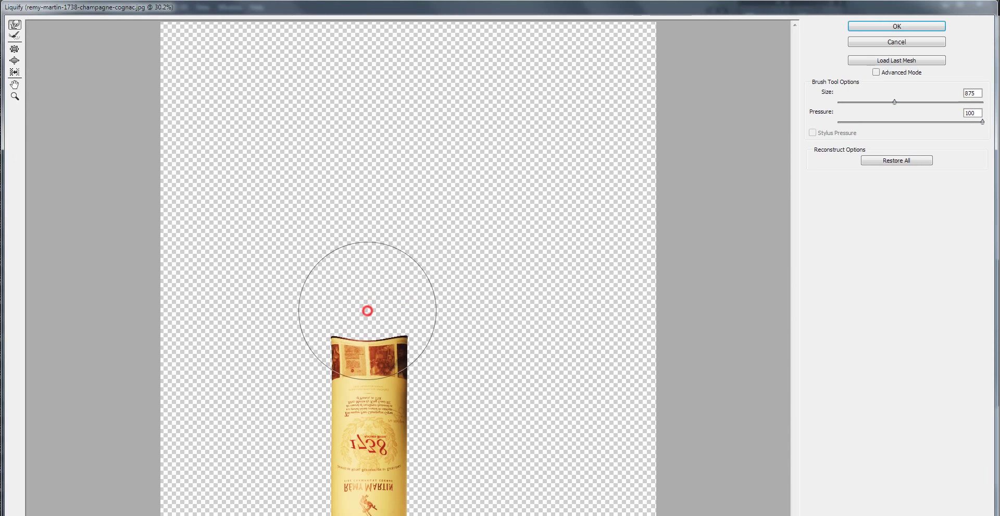
pyautogui.click(896, 27)
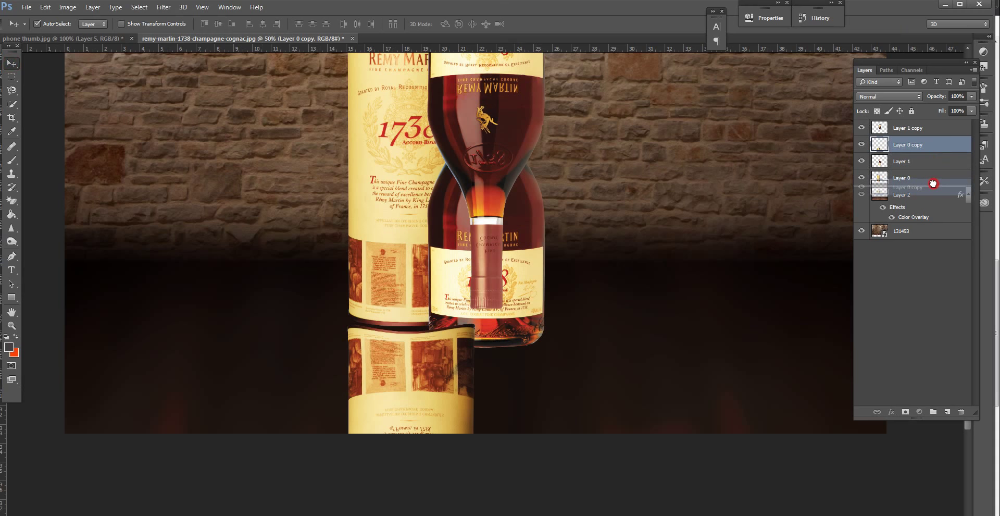
# Place the tube reflection, Layer 0 copy, behind the tube and add a Drop Shadow to Layer 0
pyautogui.moveTo(936, 144); pyautogui.dragTo(934, 185)
pyautogui.hotkey('shift', 'Up')
pyautogui.hotkey('shift', 'Up')
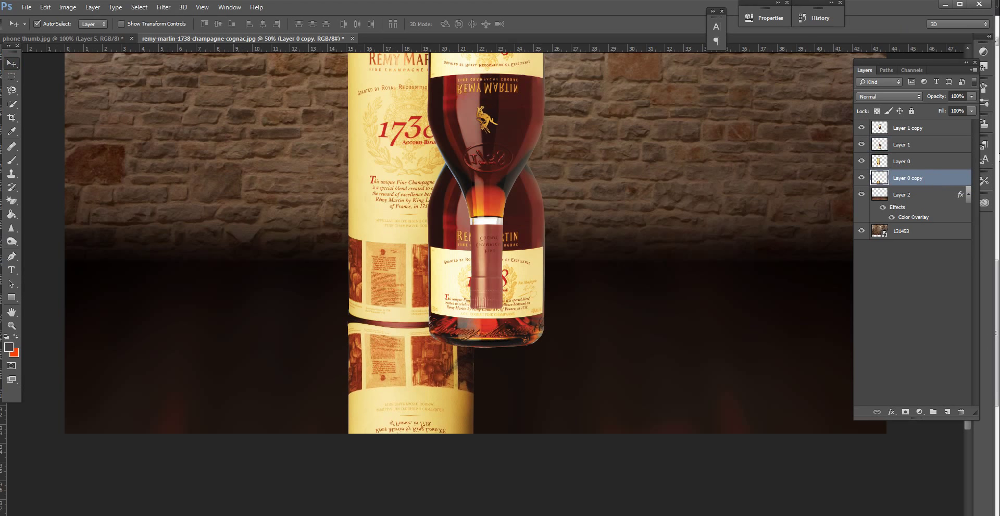
pyautogui.doubleClick(920, 161)
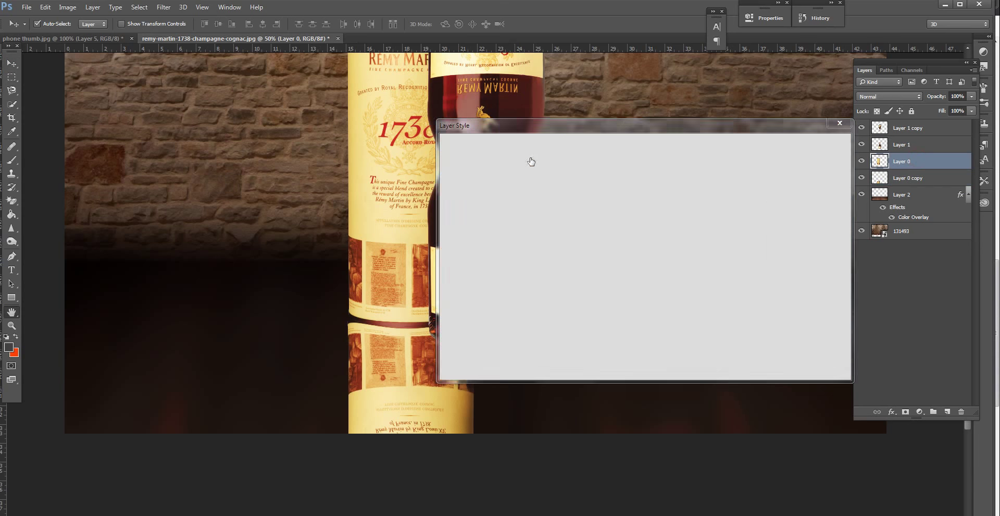
pyautogui.click(473, 323)
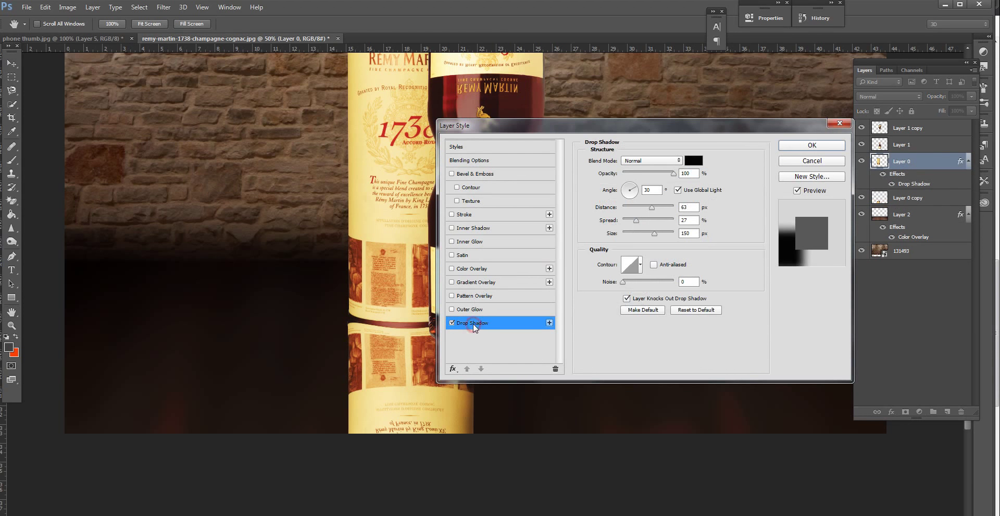
# Set the tube's shadow to angle 98 and 72% opacity, then move Layer 1 copy down beneath the bottle
pyautogui.click(630, 183)
pyautogui.moveTo(631, 185); pyautogui.dragTo(630, 185)
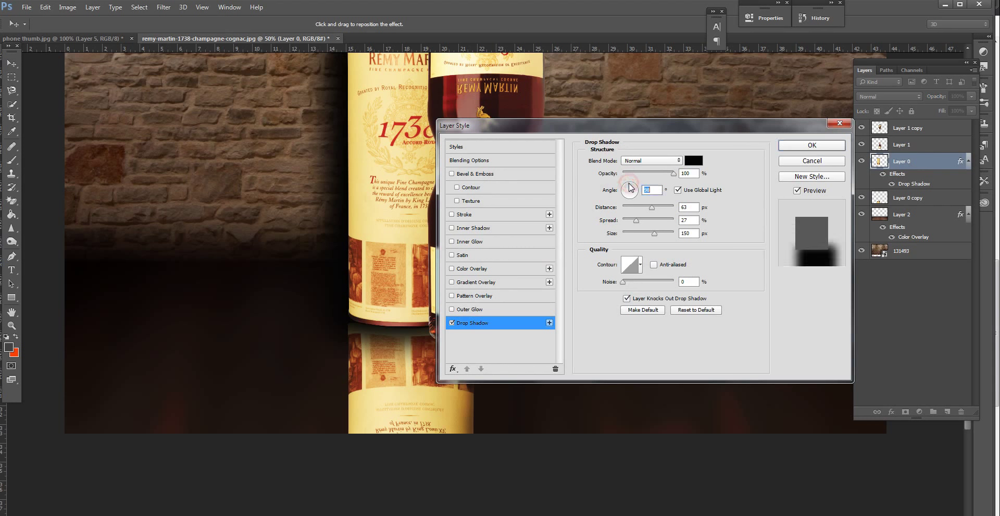
pyautogui.click(651, 172)
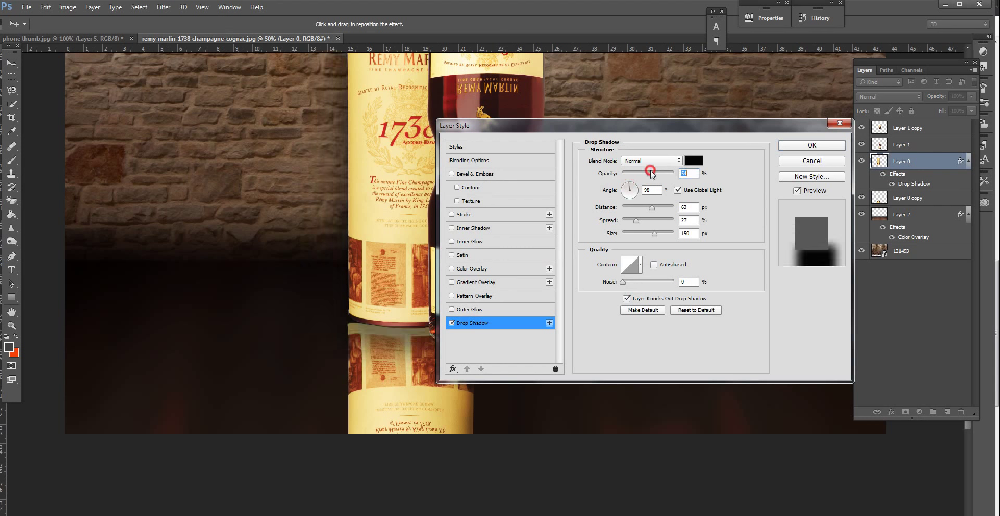
pyautogui.moveTo(651, 173); pyautogui.dragTo(660, 173)
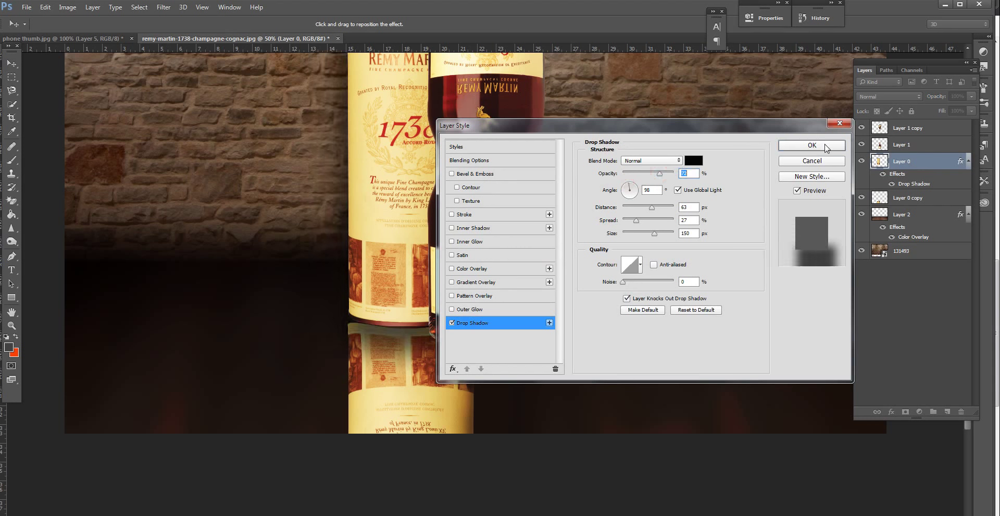
pyautogui.click(826, 148)
pyautogui.click(928, 127)
pyautogui.moveTo(510, 76)
pyautogui.mouseDown()
pyautogui.moveTo(511, 455)
pyautogui.moveTo(516, 423)
pyautogui.mouseUp()
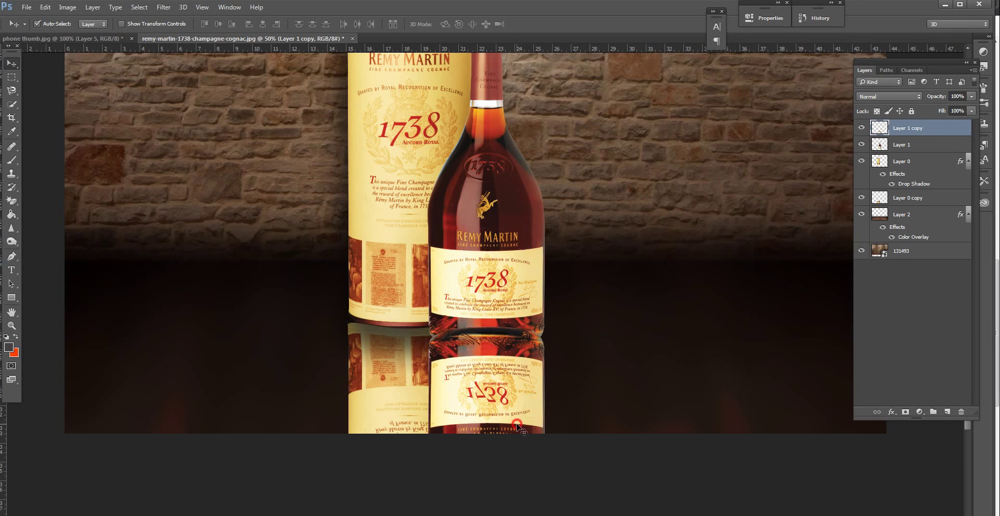
# Use Liquify Forward Warp on Layer 1 copy to push its top edge into a curve
pyautogui.click(163, 7)
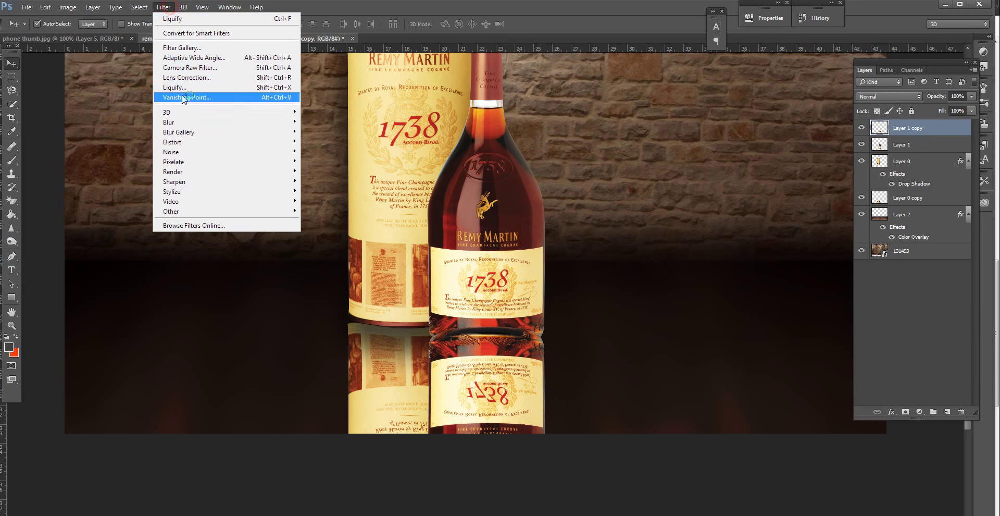
pyautogui.click(233, 91)
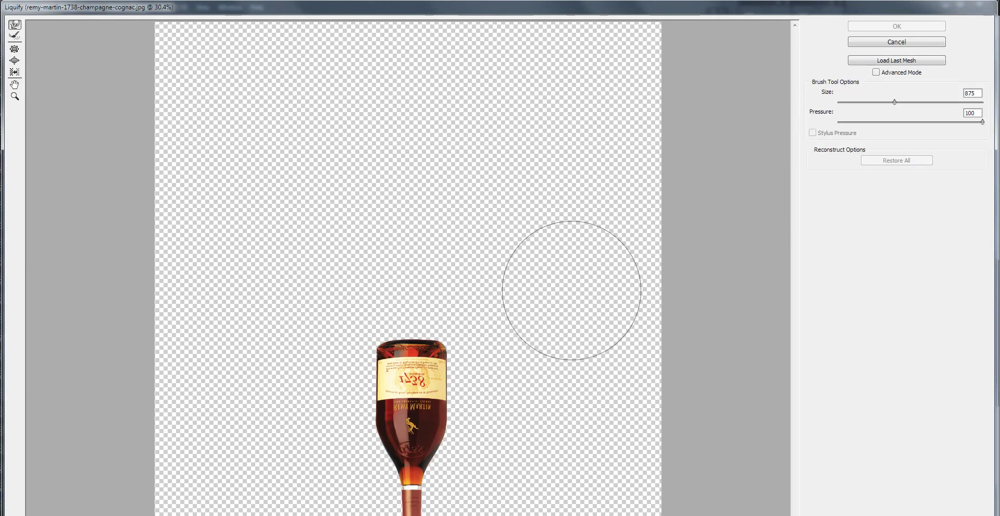
pyautogui.moveTo(408, 297); pyautogui.dragTo(413, 317)
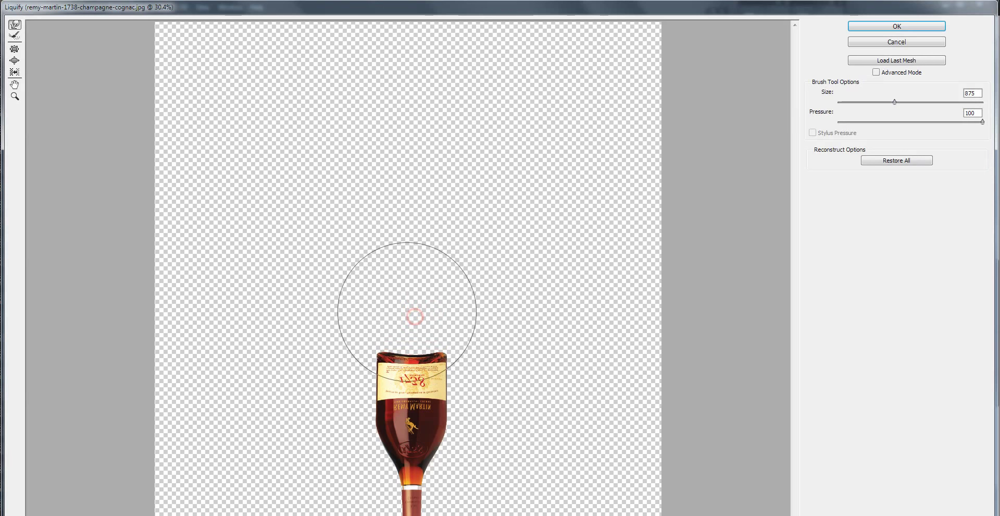
pyautogui.click(896, 27)
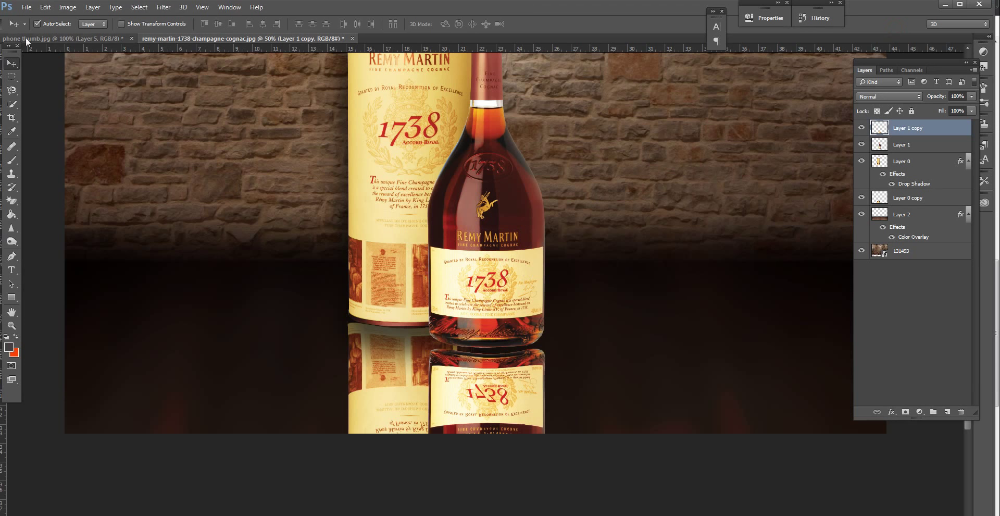
# Move the bottle reflection below the bottle layer and nudge it into place
pyautogui.hotkey('shift', 'Up')
pyautogui.hotkey('shift', 'Up')
pyautogui.hotkey('shift', 'Up')
pyautogui.hotkey('shift', 'Up')
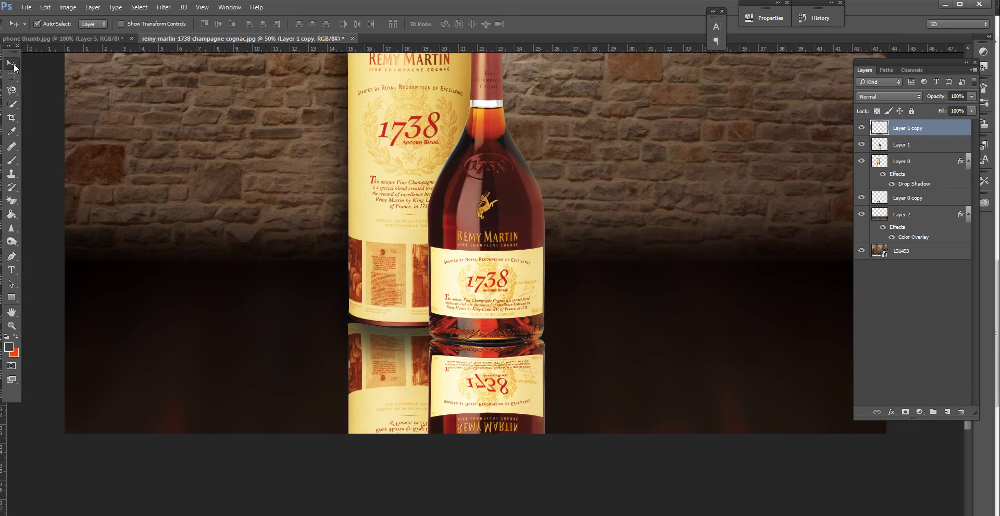
pyautogui.moveTo(933, 125); pyautogui.dragTo(930, 150)
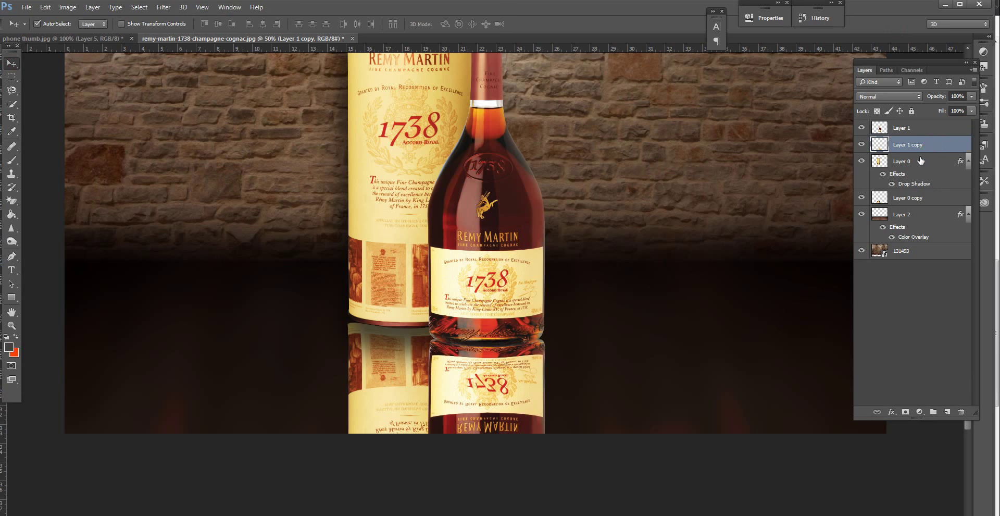
pyautogui.press('Down')
pyautogui.press('Down')
pyautogui.press('Down')
# Copy the Drop Shadow layer style from Layer 0
pyautogui.click(932, 183)
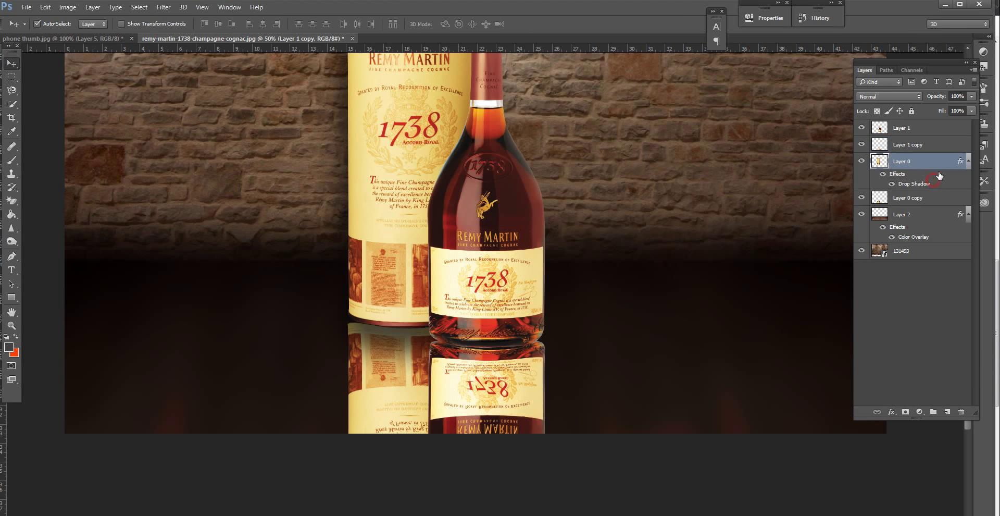
pyautogui.rightClick(946, 161)
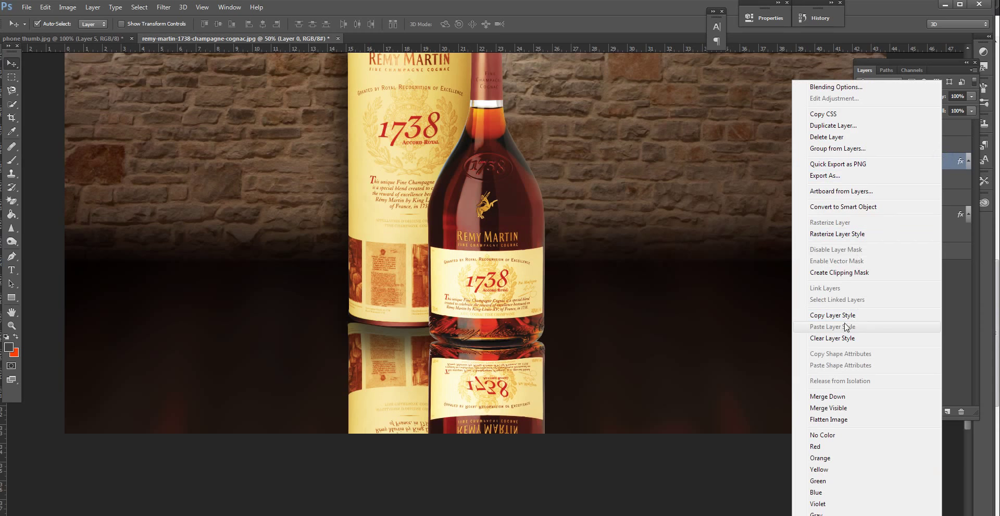
pyautogui.click(846, 315)
pyautogui.click(940, 147)
pyautogui.rightClick(940, 147)
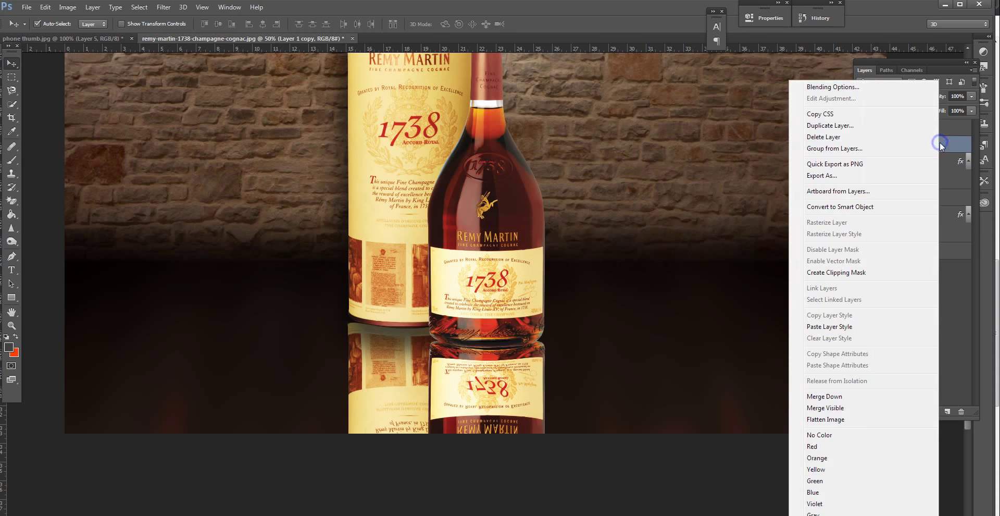
pyautogui.click(861, 324)
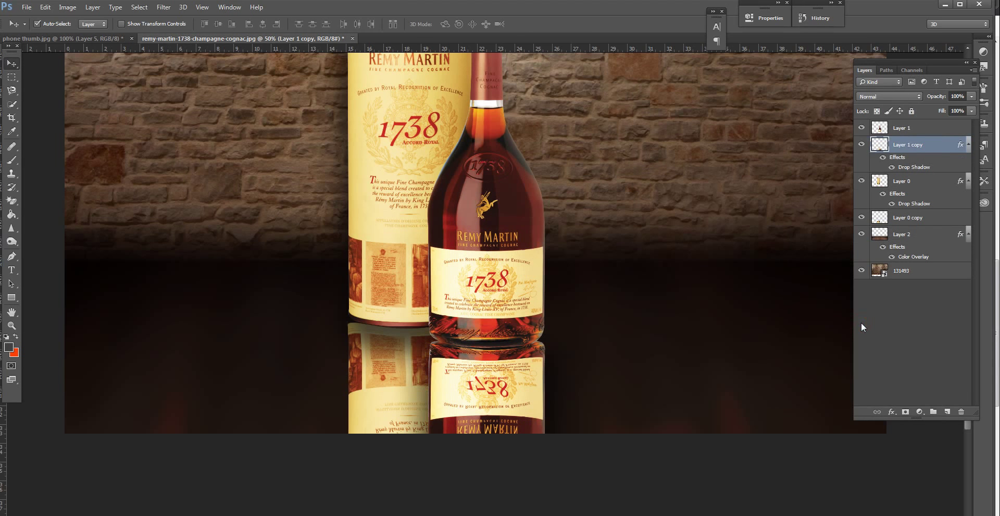
# Paste the copied Drop Shadow style onto Layer 1, the bottle
pyautogui.click(923, 126)
pyautogui.rightClick(923, 126)
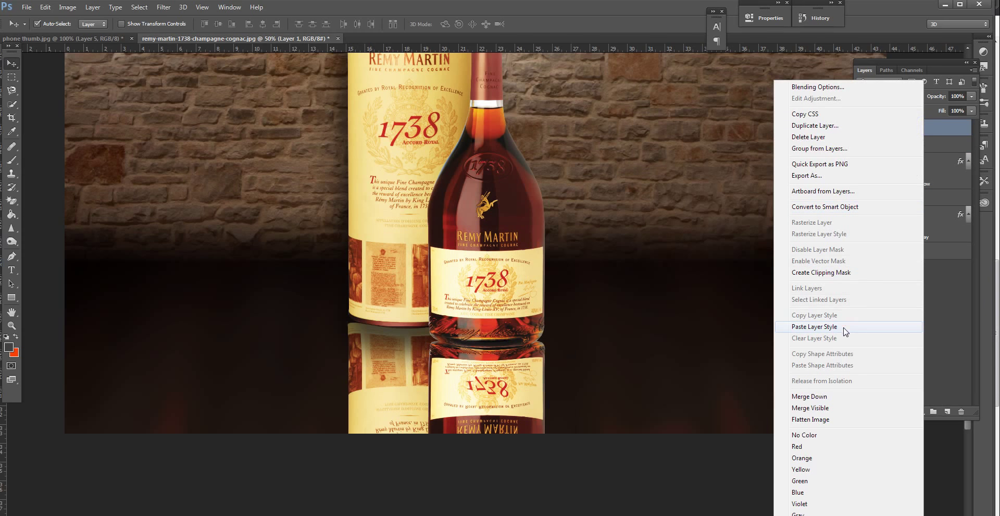
pyautogui.click(844, 327)
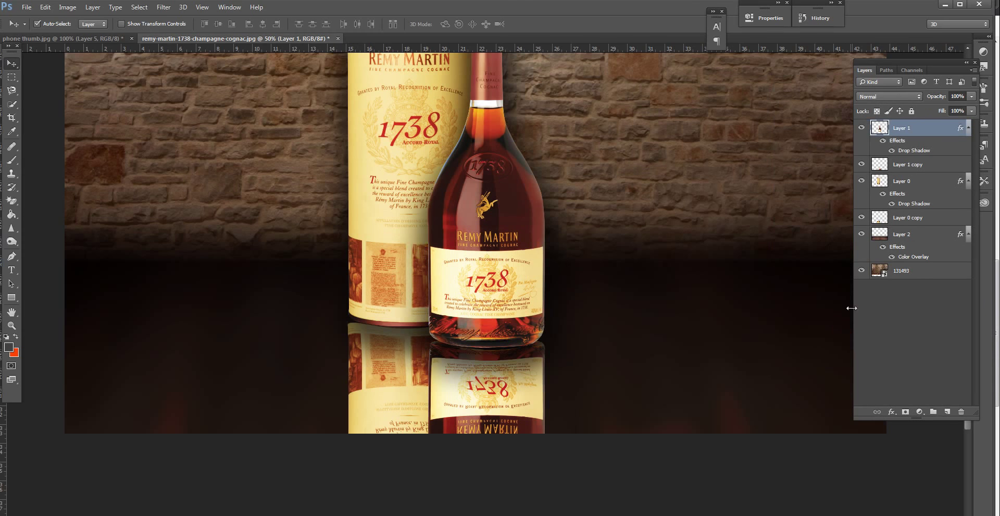
pyautogui.click(937, 165)
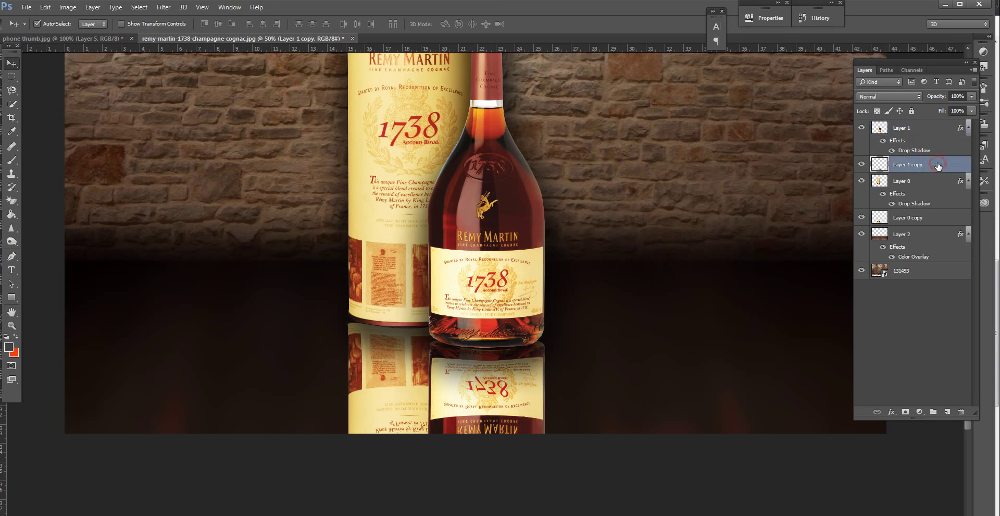
# Set both reflection layers, Layer 0 copy and Layer 1 copy, to 30% opacity
pyautogui.keyDown('ctrl'); pyautogui.click(929, 217); pyautogui.keyUp('ctrl')
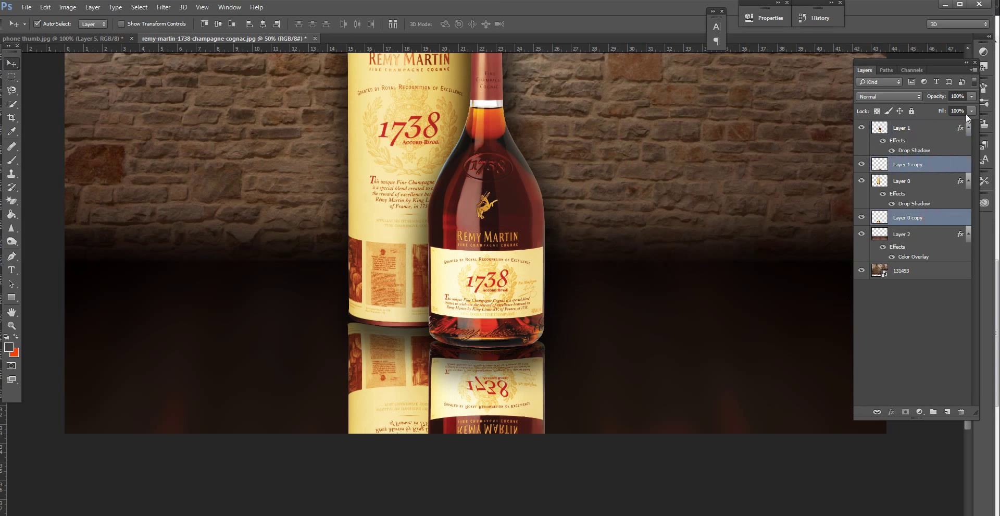
pyautogui.click(971, 97)
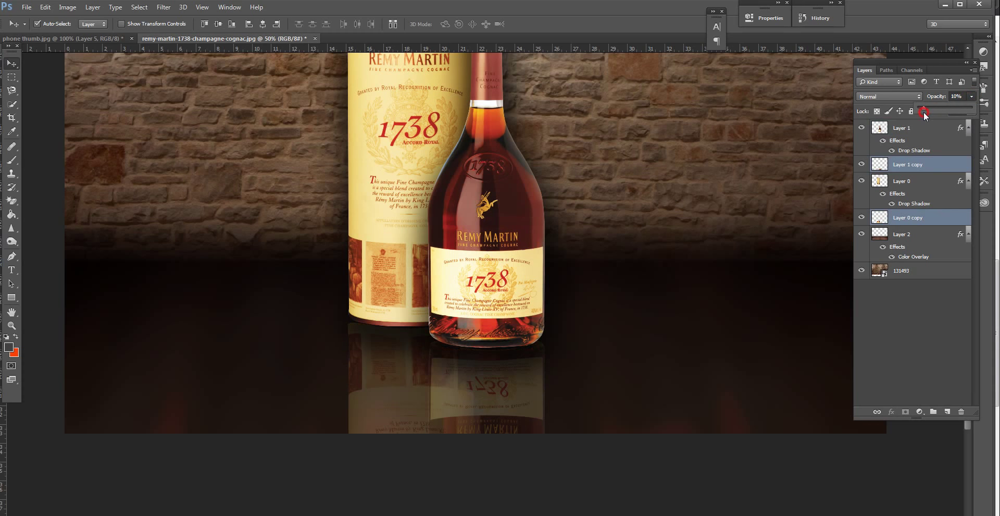
pyautogui.moveTo(924, 114); pyautogui.dragTo(935, 114)
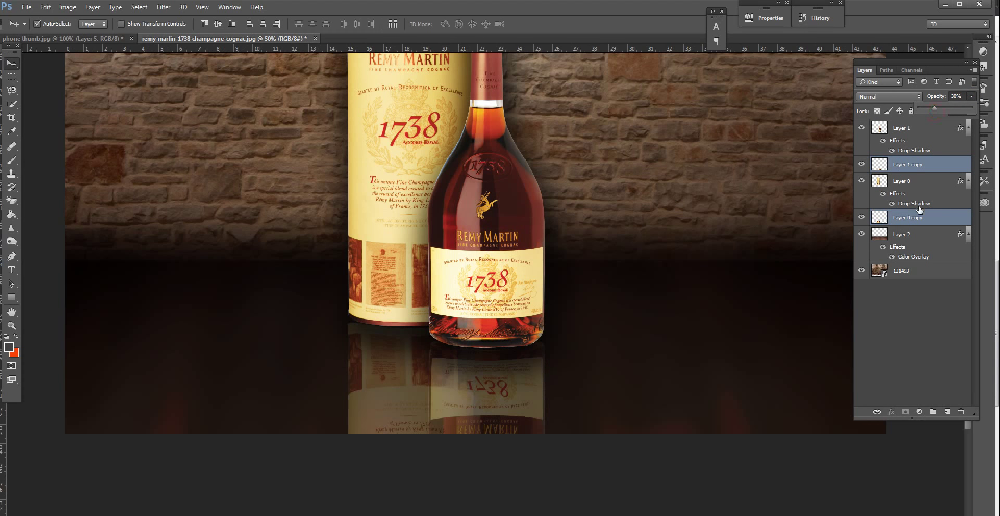
# Clear the stray selection on the bottle reflection and zoom out to 33.3%
pyautogui.click(880, 218)
pyautogui.keyDown('ctrl'); pyautogui.click(880, 165); pyautogui.keyUp('ctrl')
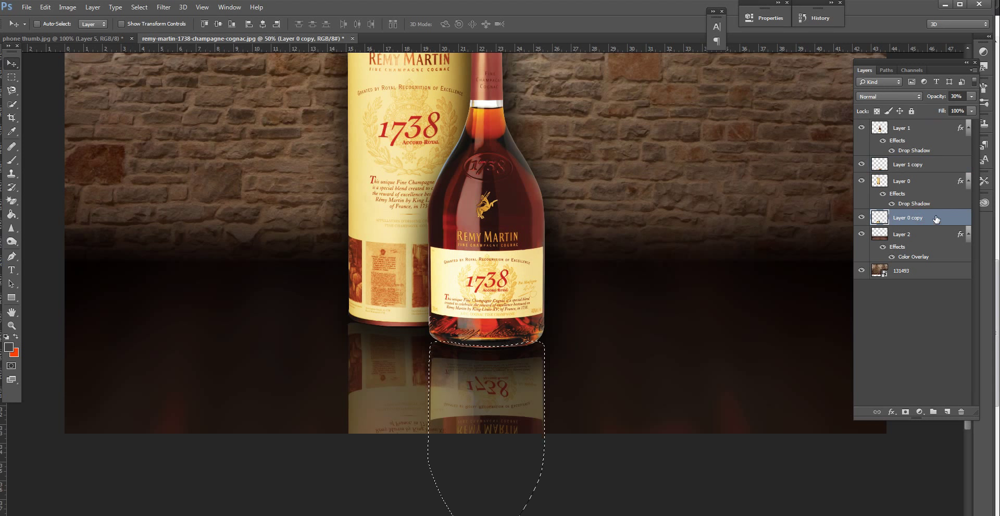
pyautogui.hotkey('ctrl', 'd')
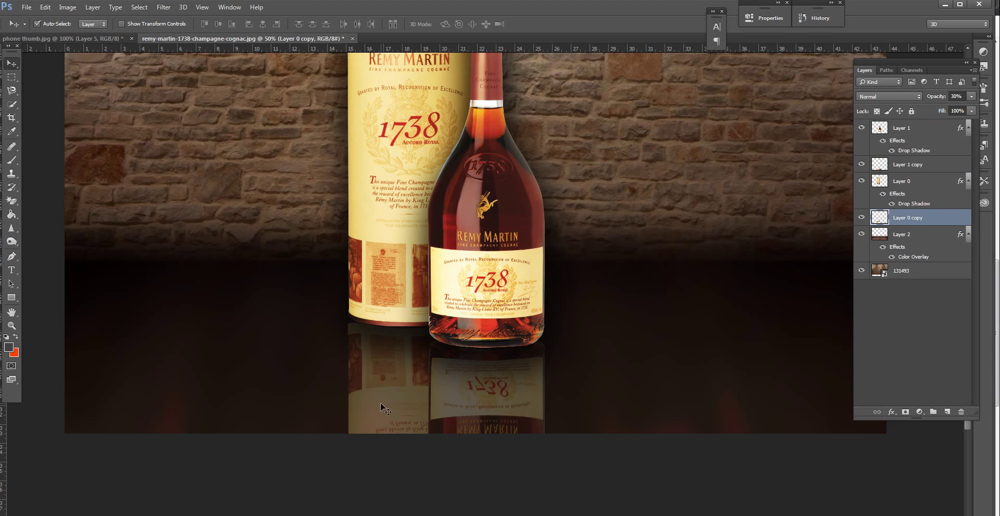
pyautogui.hotkey('ctrl', '-')
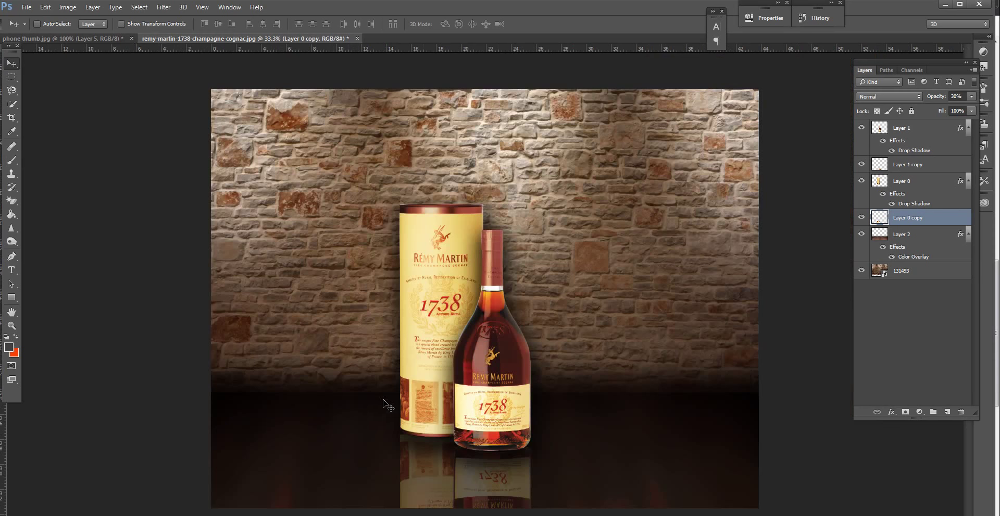
# Merge the brick wall, Layer 2, down into the photo beneath it
pyautogui.click(928, 237)
pyautogui.keyDown('shift'); pyautogui.click(929, 268); pyautogui.keyUp('shift')
pyautogui.hotkey('ctrl', 'e')
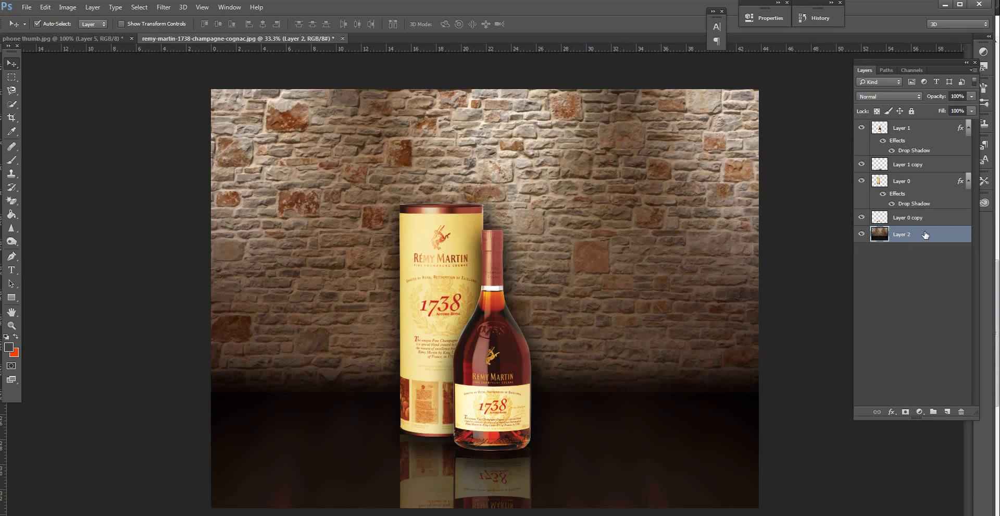
# Add an orange #ed9e14 Color Overlay to the wall layer
pyautogui.doubleClick(925, 234)
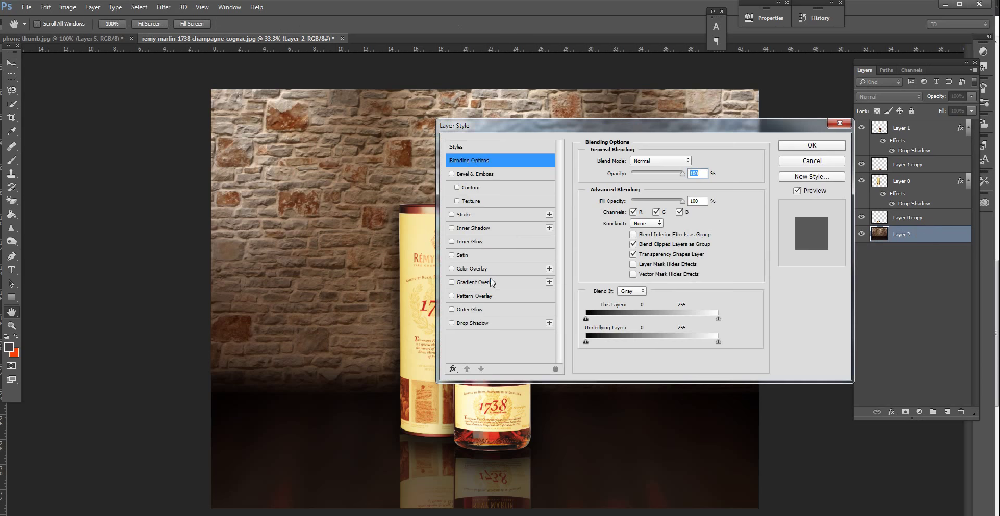
pyautogui.click(476, 268)
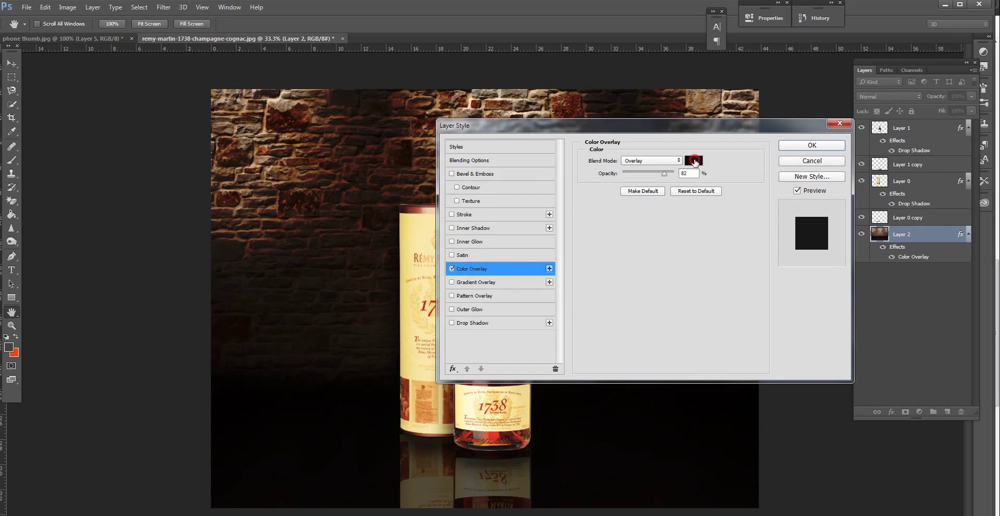
pyautogui.click(694, 161)
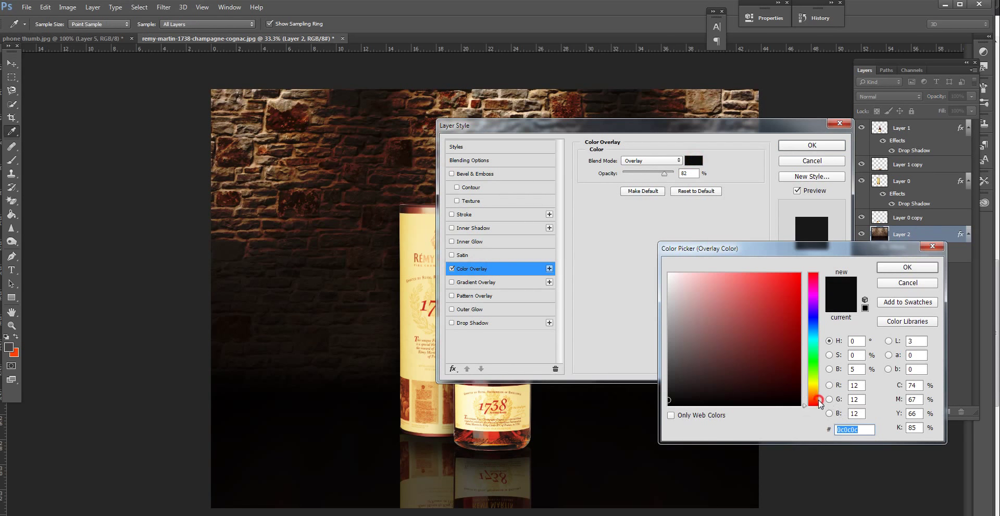
pyautogui.click(791, 281)
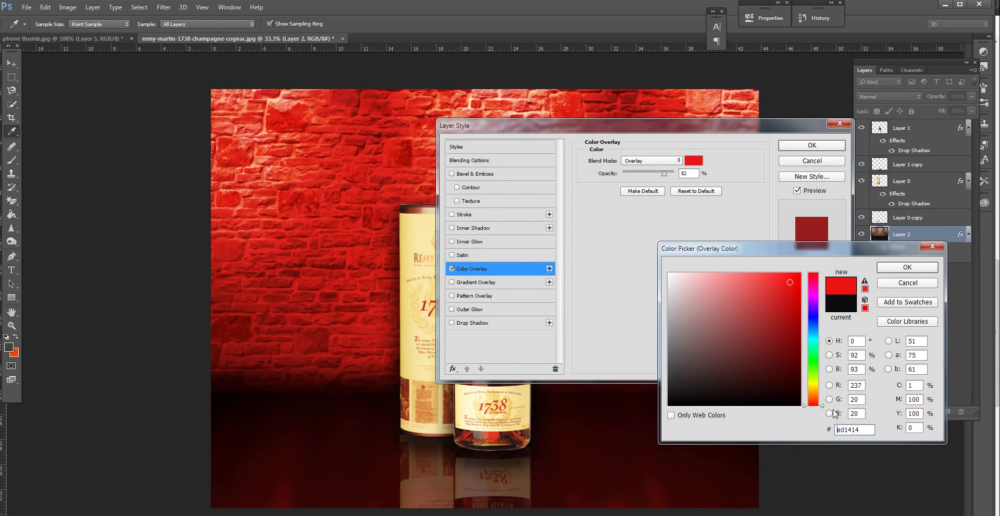
pyautogui.moveTo(809, 388); pyautogui.dragTo(810, 391)
pyautogui.click(885, 266)
# Set the wall overlay to Hard Mix blend at 30% opacity and apply it
pyautogui.click(639, 160)
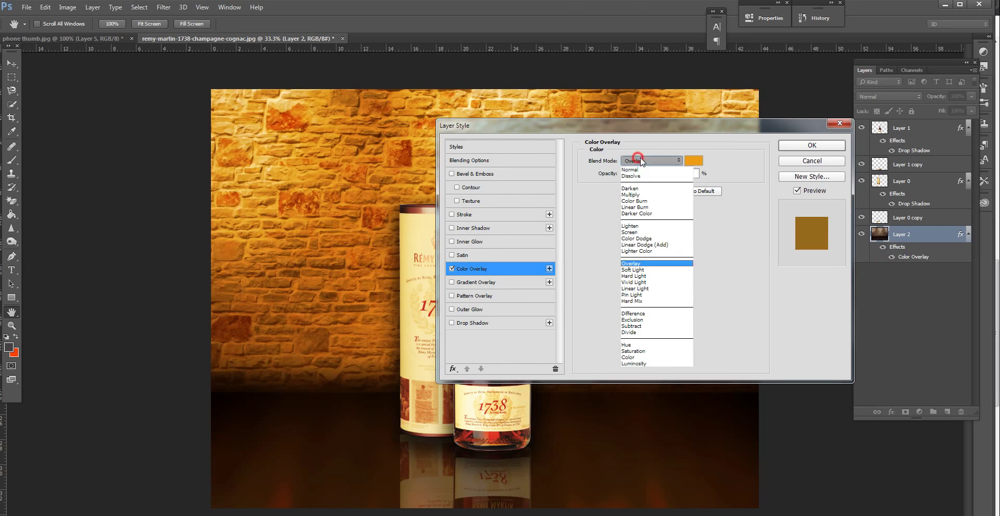
pyautogui.click(646, 193)
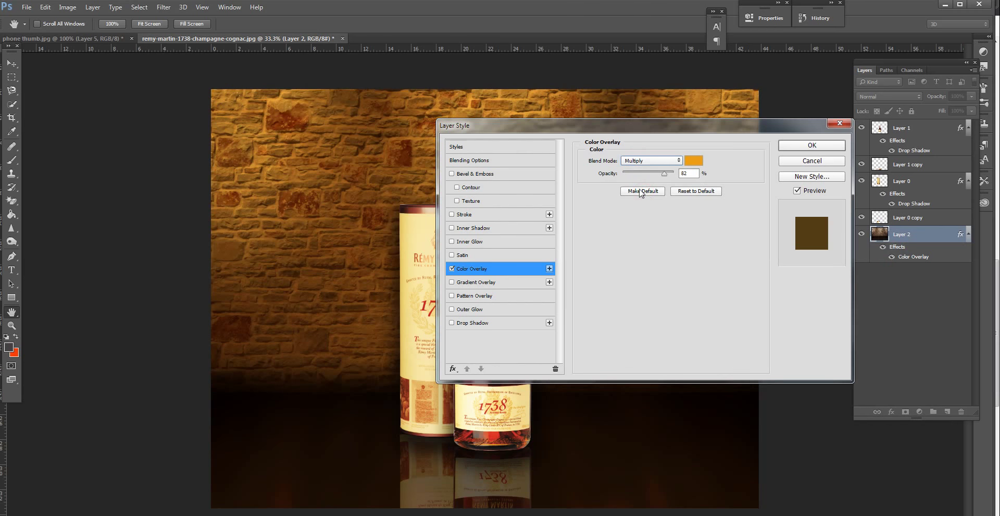
pyautogui.moveTo(556, 123); pyautogui.dragTo(698, 190)
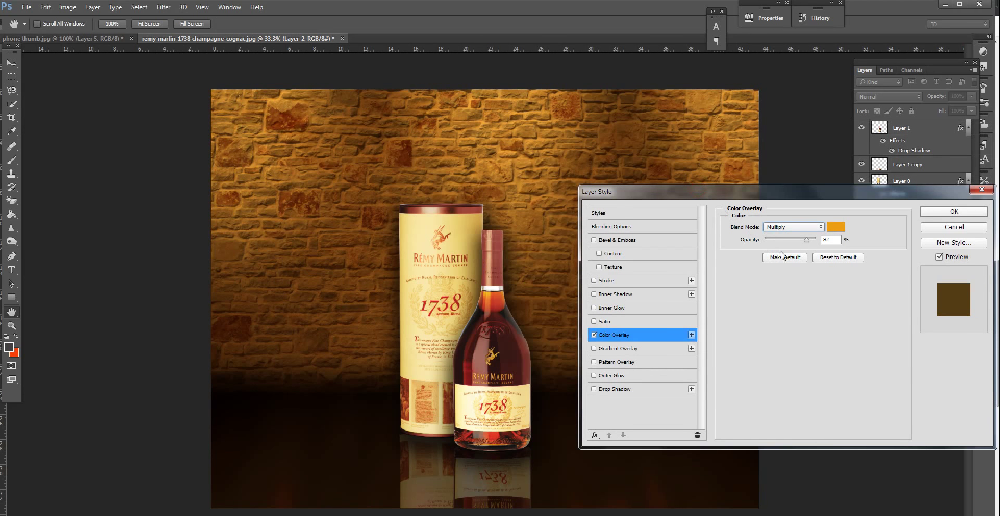
pyautogui.click(796, 226)
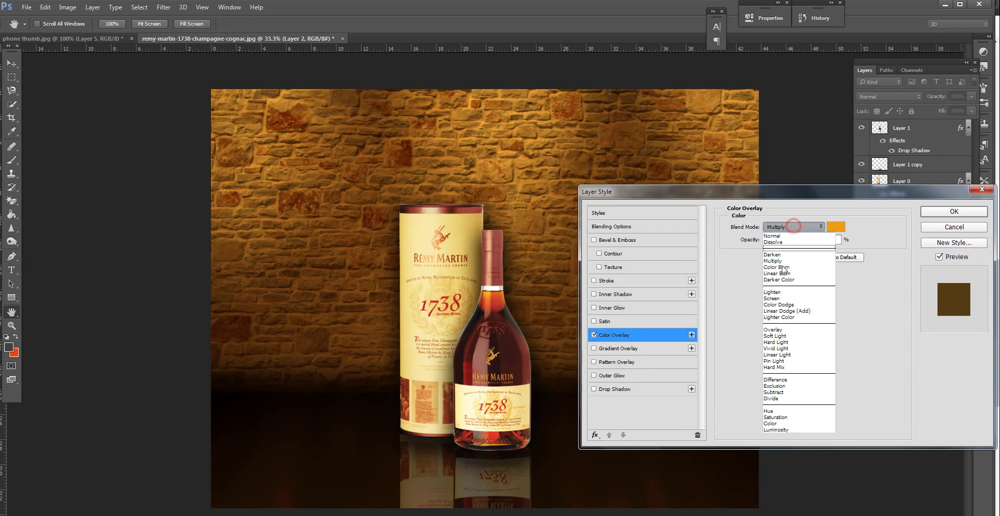
pyautogui.click(786, 301)
pyautogui.click(791, 227)
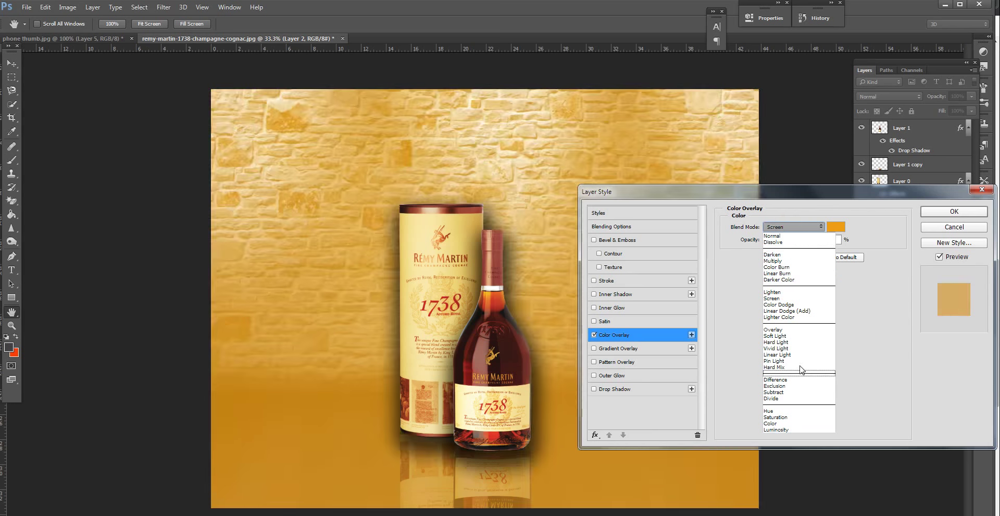
pyautogui.click(798, 367)
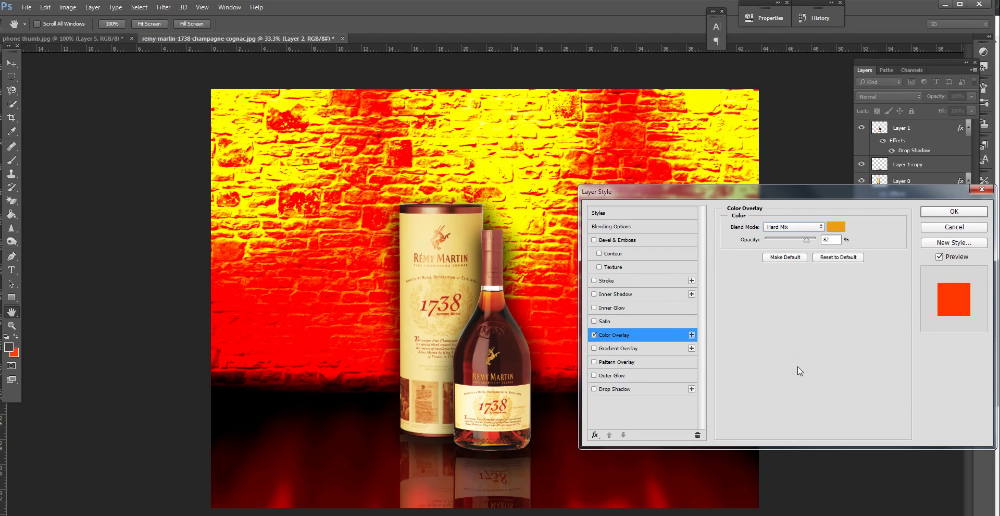
pyautogui.moveTo(806, 239); pyautogui.dragTo(774, 241)
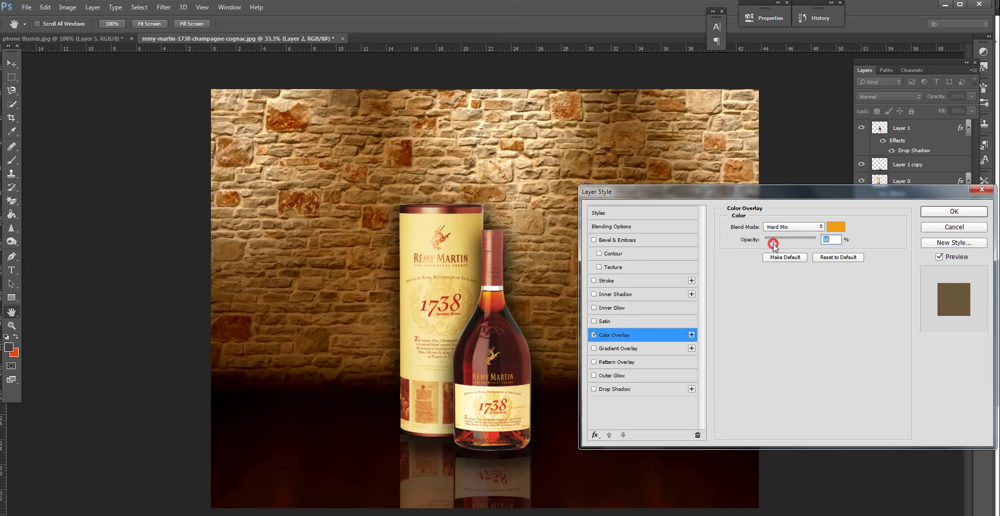
pyautogui.moveTo(773, 243); pyautogui.dragTo(781, 245)
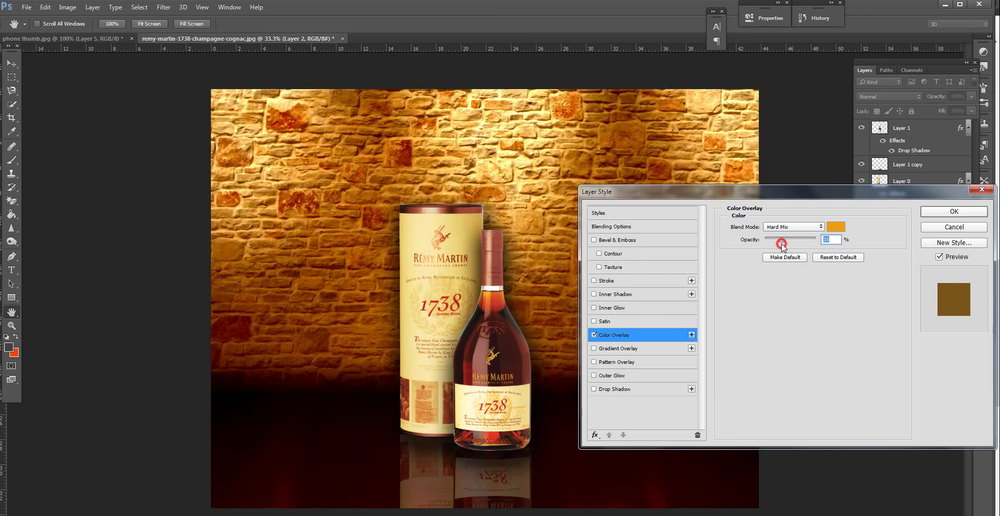
pyautogui.moveTo(781, 243); pyautogui.dragTo(779, 244)
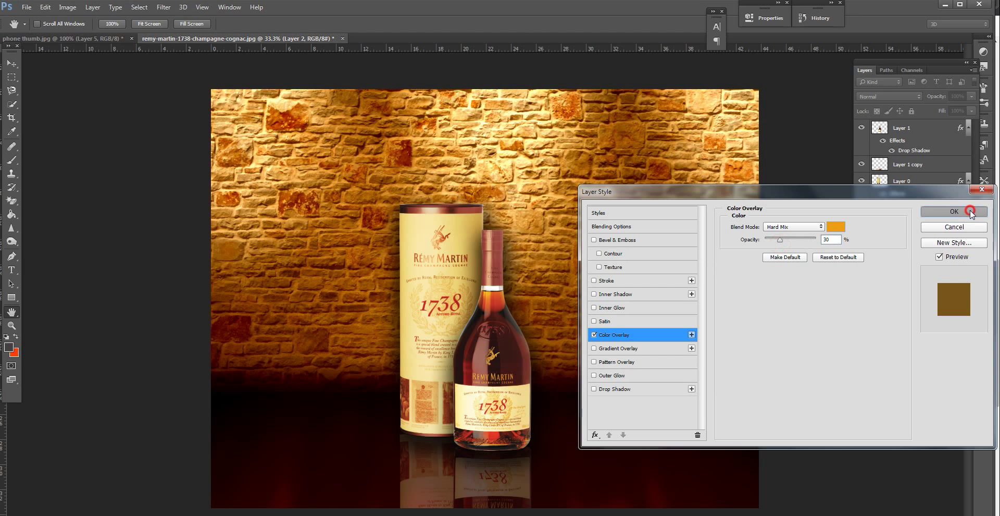
pyautogui.click(954, 211)
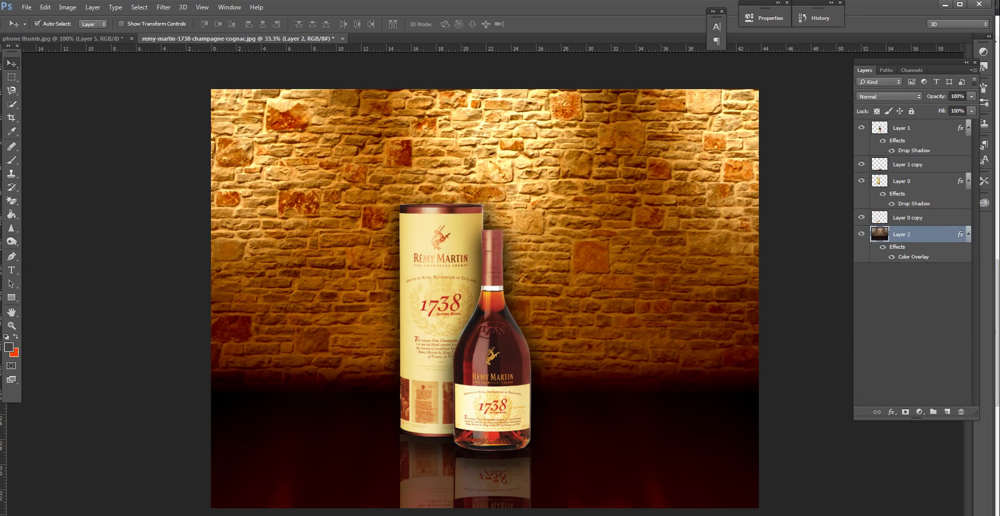